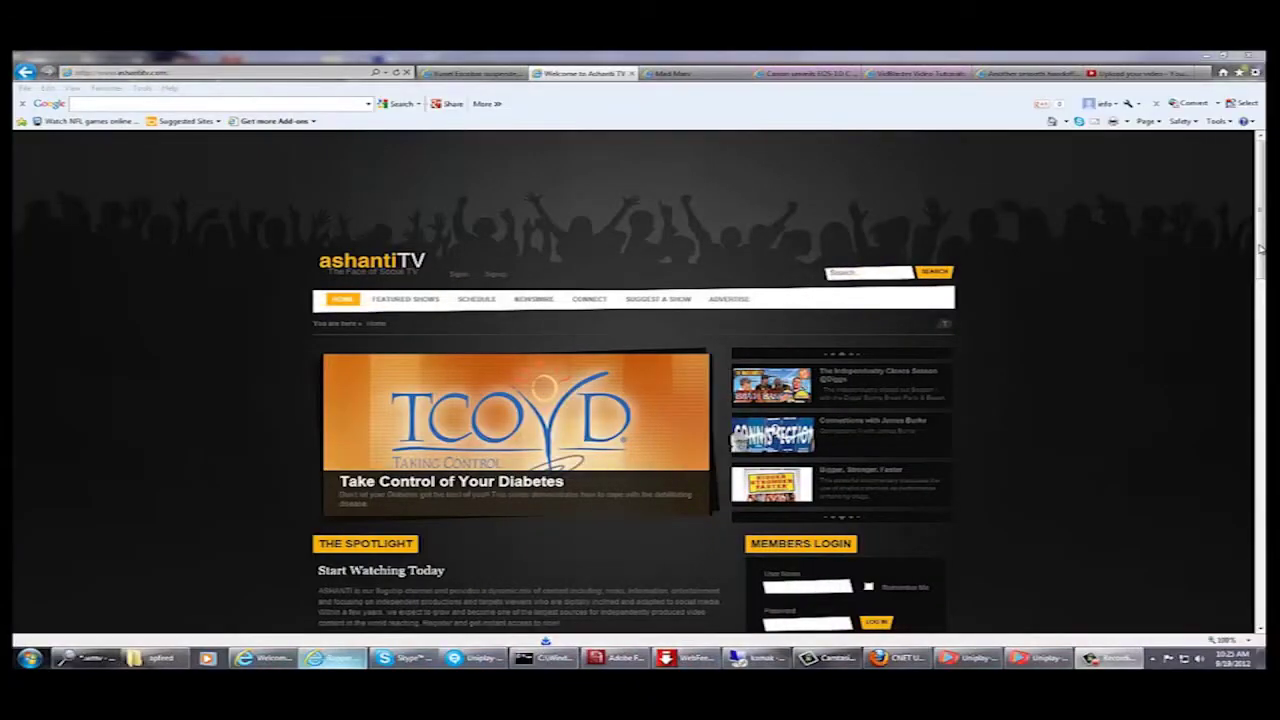
- Enter the member's username in the Ashanti TV Members Login form
{"action": "scroll", "coordinate": [640, 400], "scroll_direction": "down", "scroll_amount": 1}
{"action": "scroll", "coordinate": [640, 400], "scroll_direction": "up", "scroll_amount": 1}
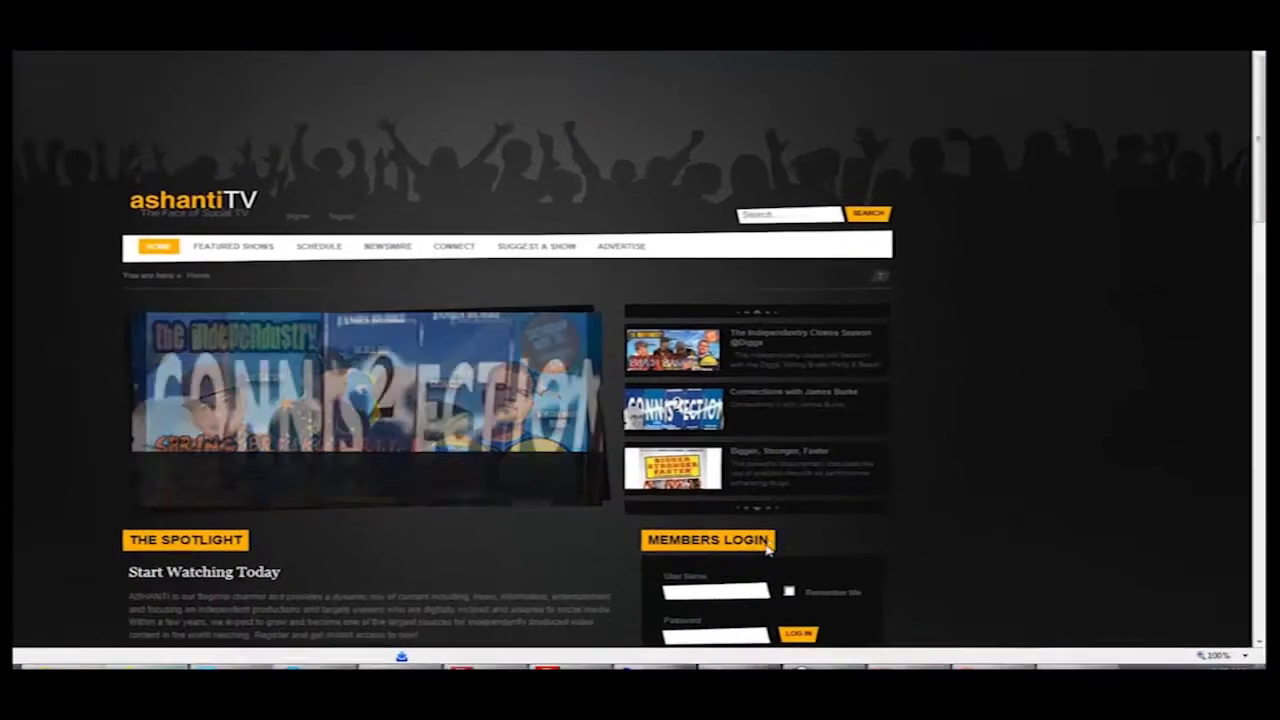
{"action": "left_click", "coordinate": [734, 591]}
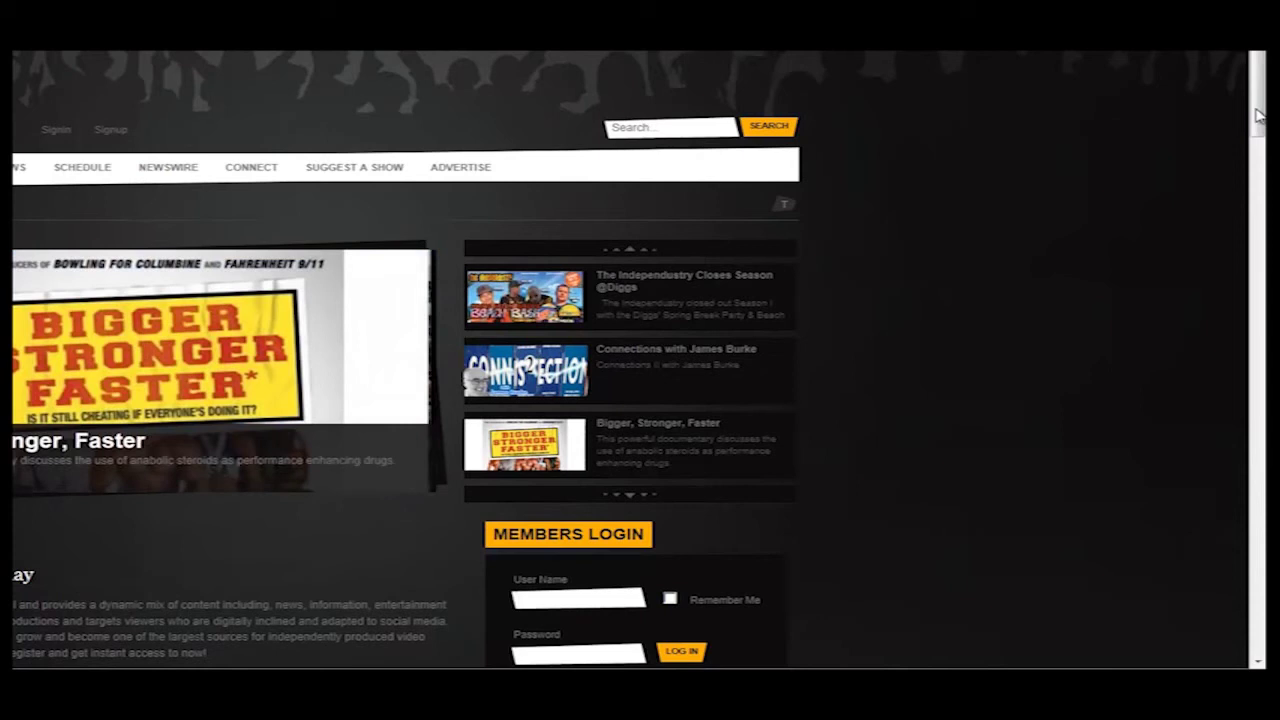
{"action": "scroll", "coordinate": [935, 321], "scroll_direction": "down", "scroll_amount": 3}
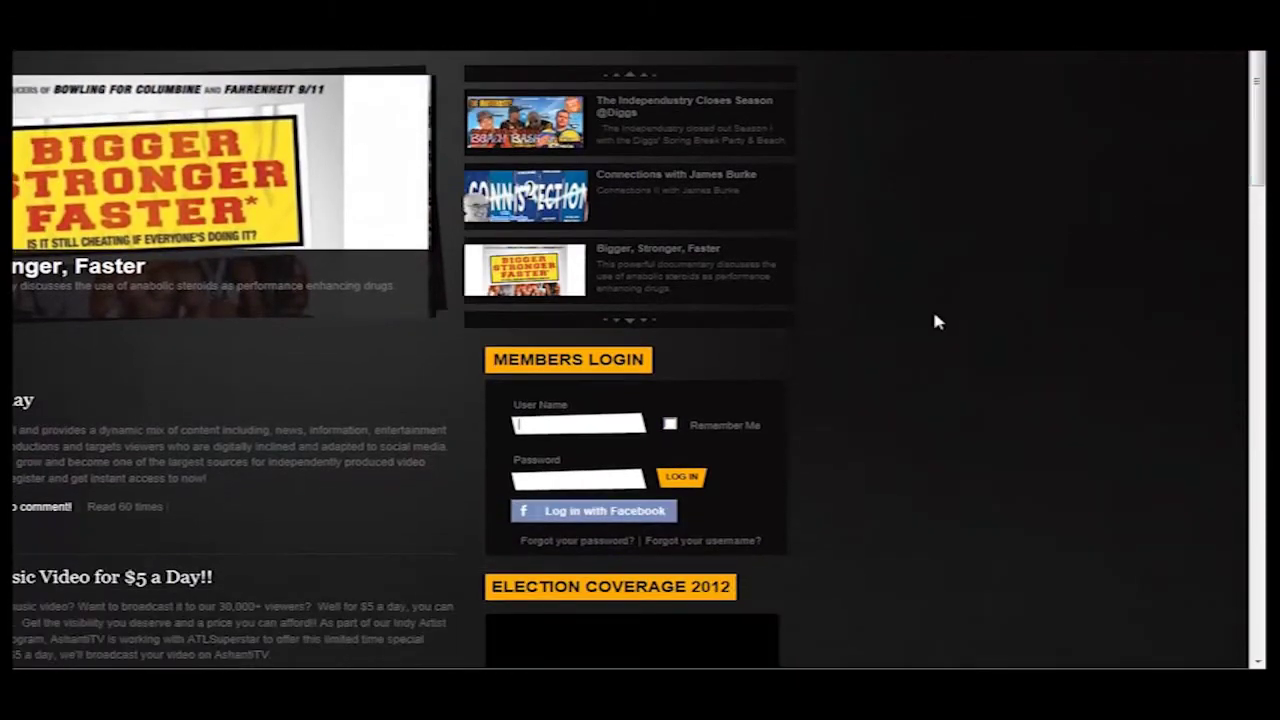
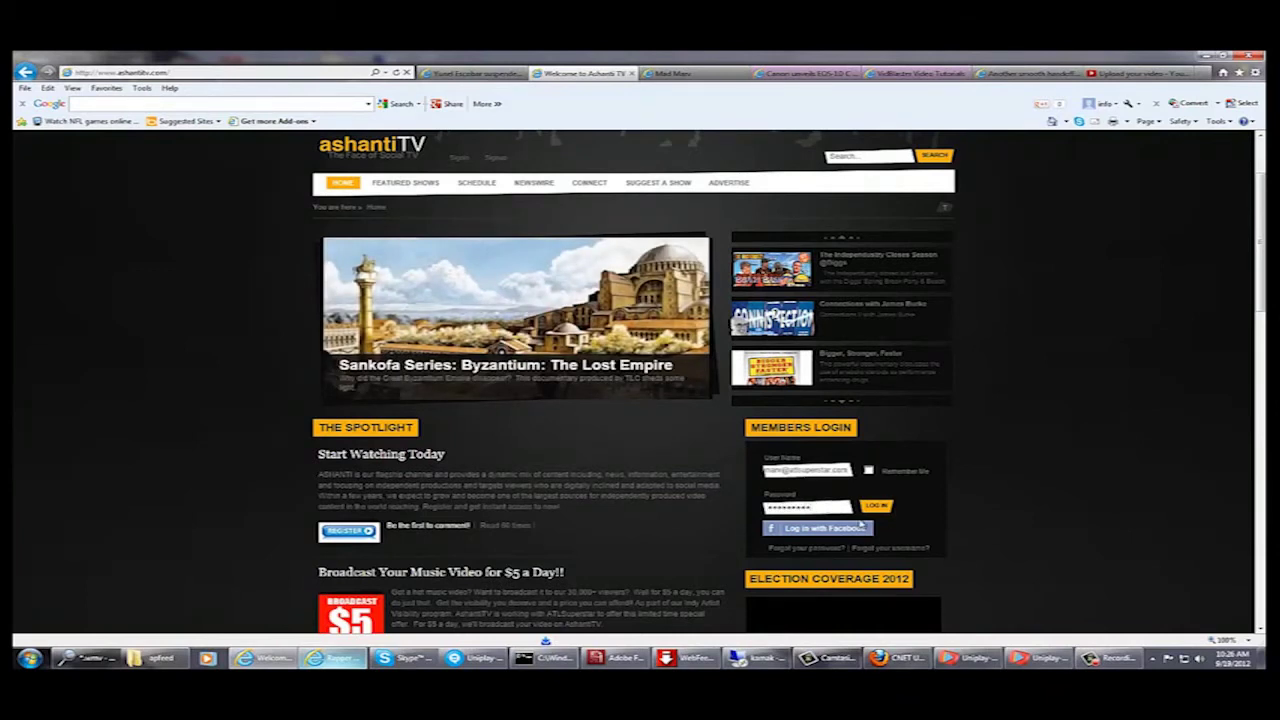
- Log in, play then pause the video on the Watch page, and minimize the browser
{"action": "left_click", "coordinate": [858, 527]}
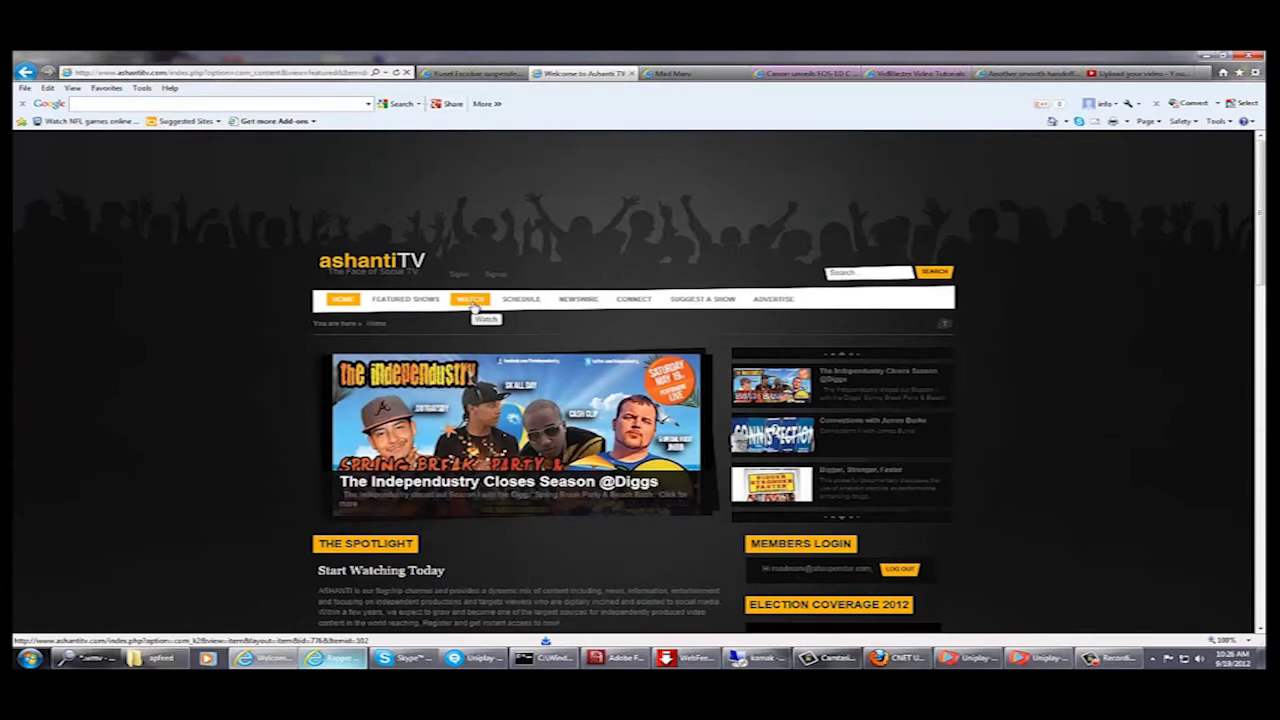
{"action": "left_click", "coordinate": [472, 301]}
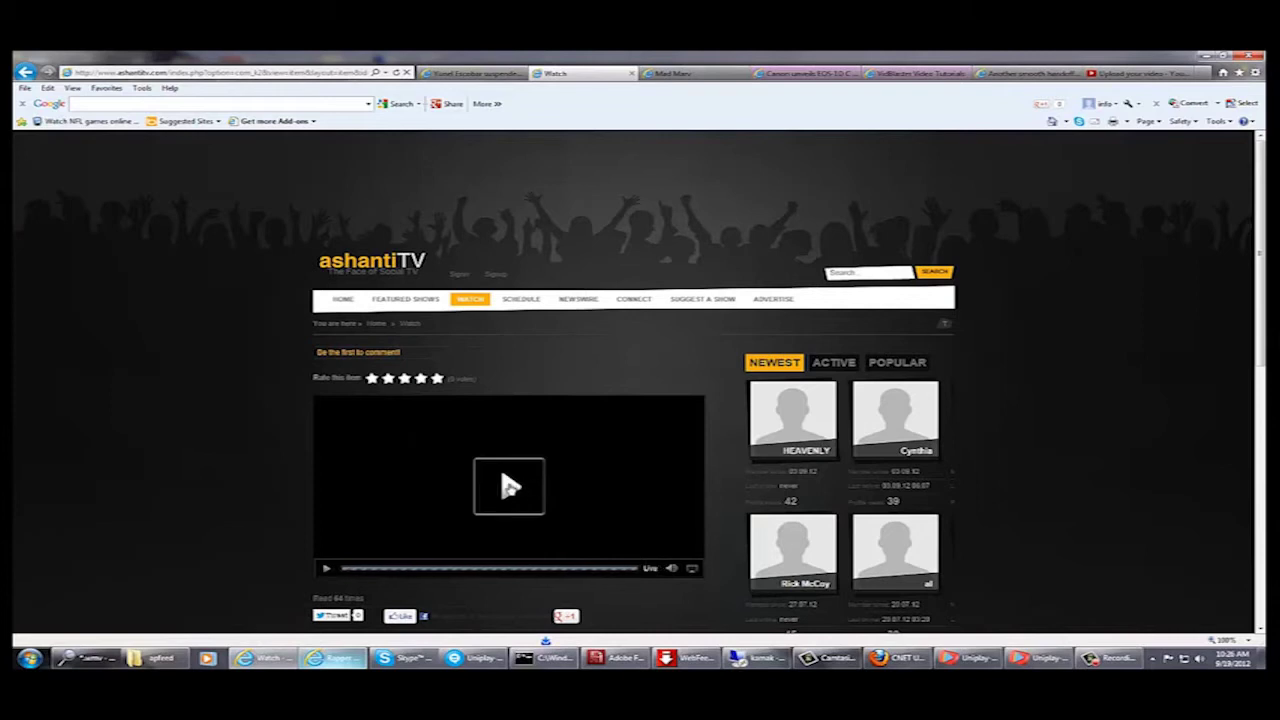
{"action": "left_click", "coordinate": [508, 486]}
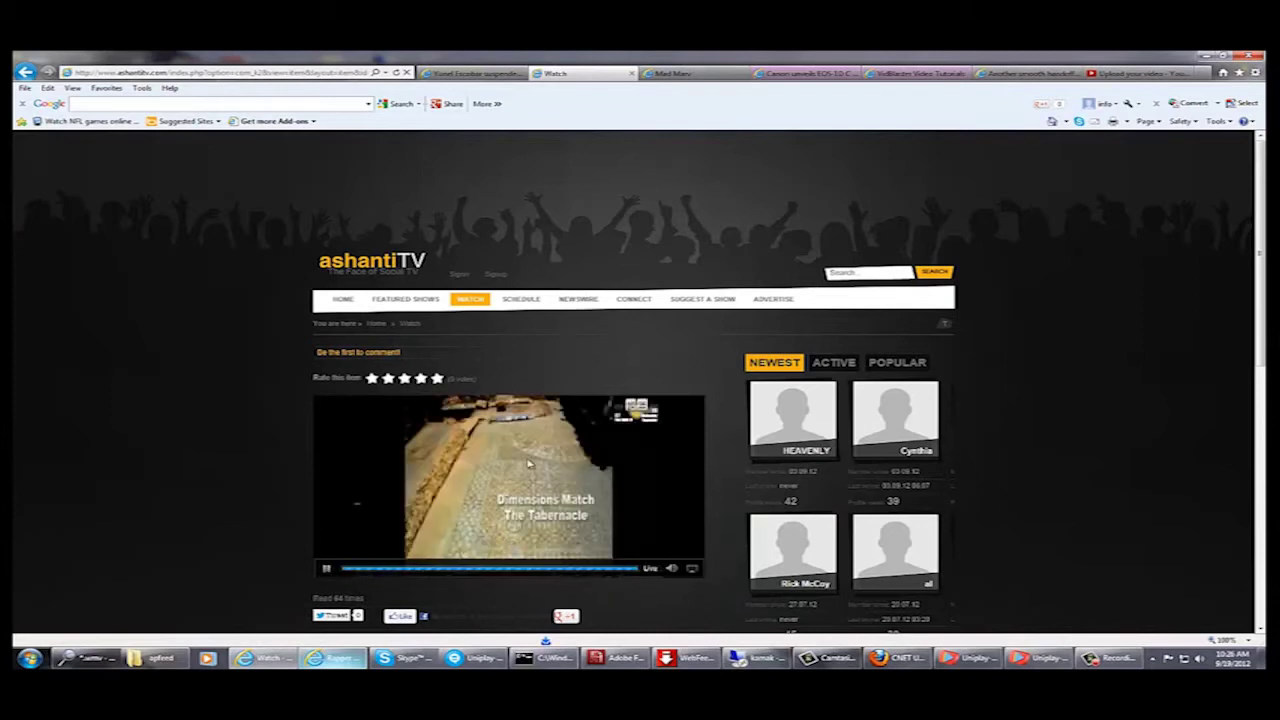
{"action": "left_click", "coordinate": [327, 571]}
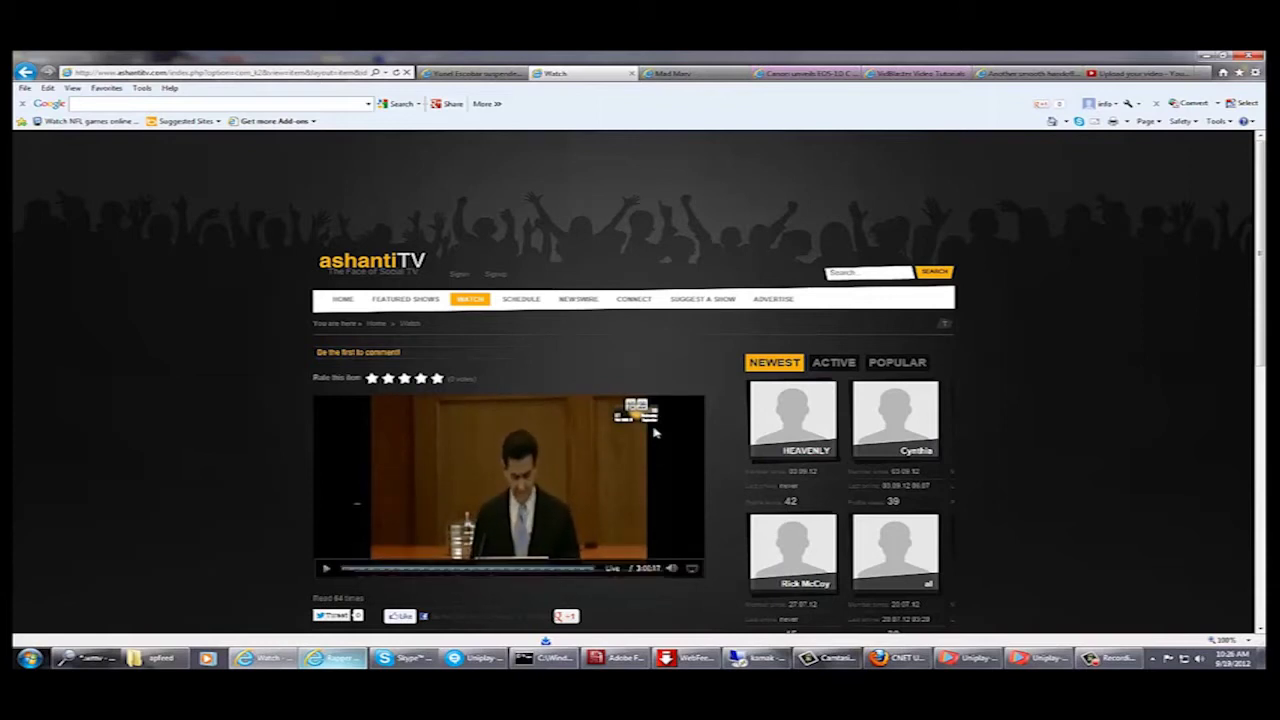
{"action": "left_click", "coordinate": [1206, 57]}
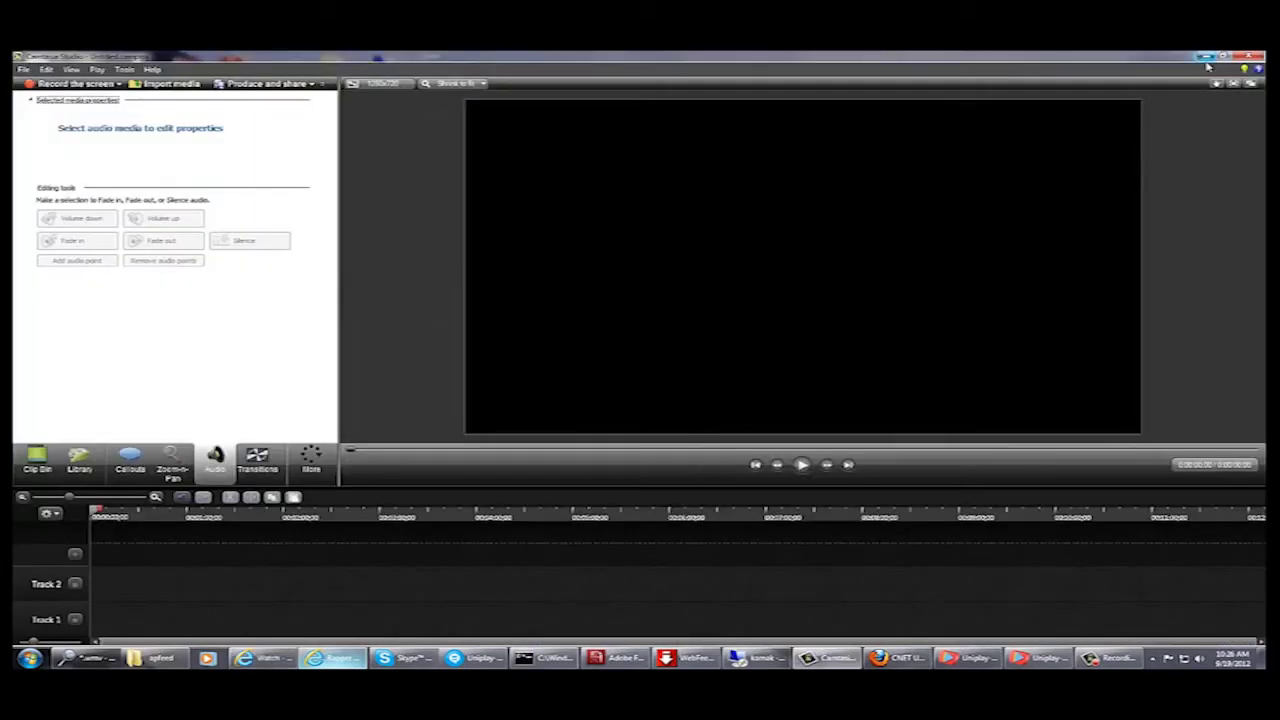
- Move the playout monitor window down and bring the Uniplay-CG playlist window to the front
{"action": "left_click", "coordinate": [1206, 57]}
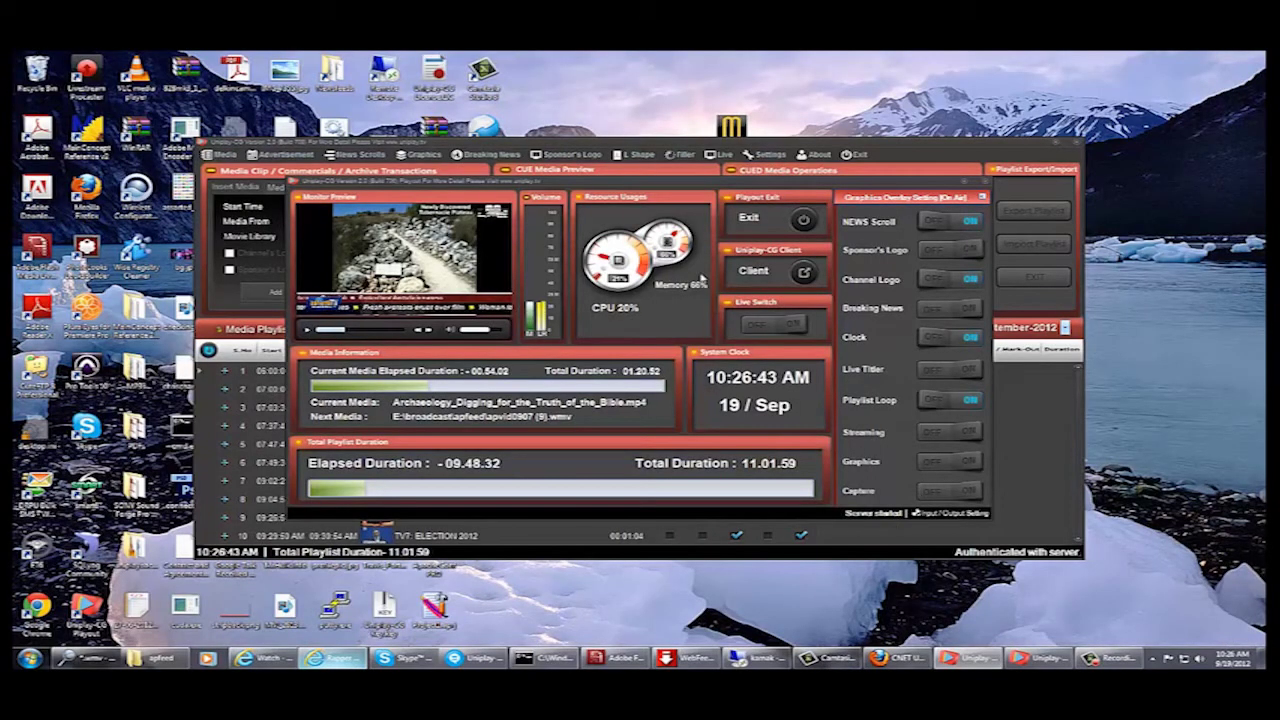
{"action": "left_click_drag", "start_coordinate": [626, 187], "coordinate": [641, 243]}
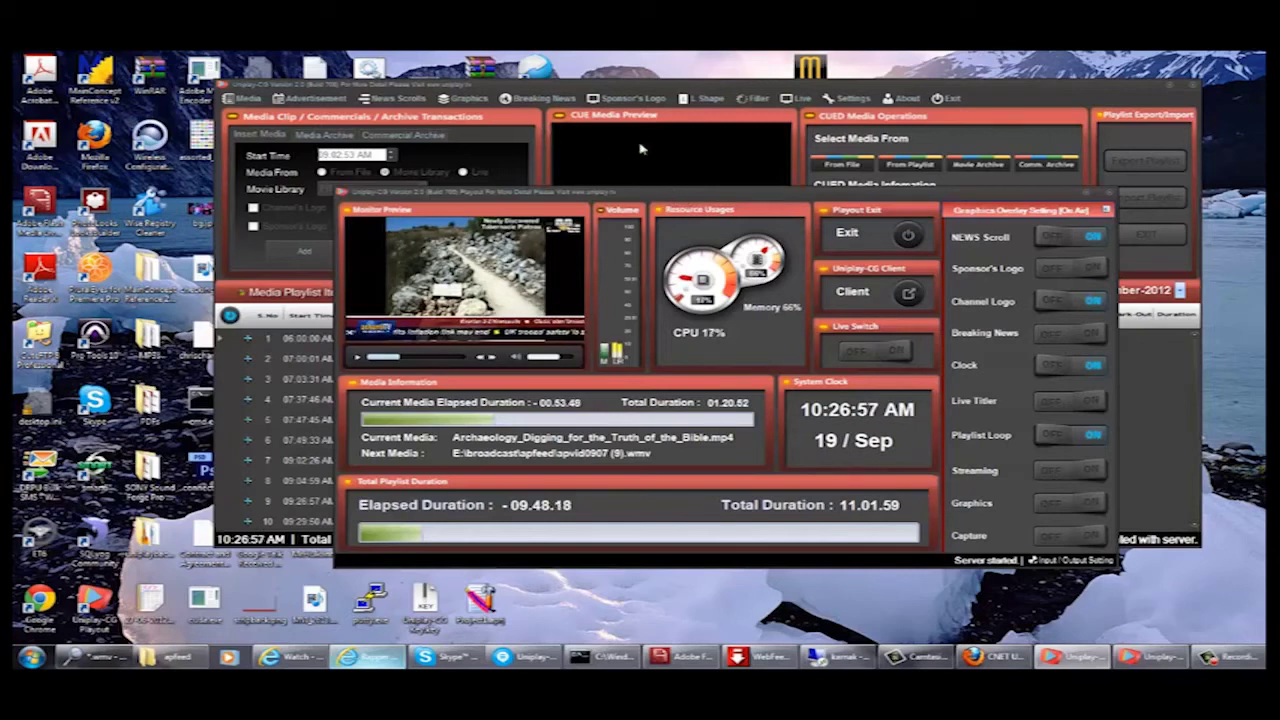
{"action": "left_click", "coordinate": [545, 133]}
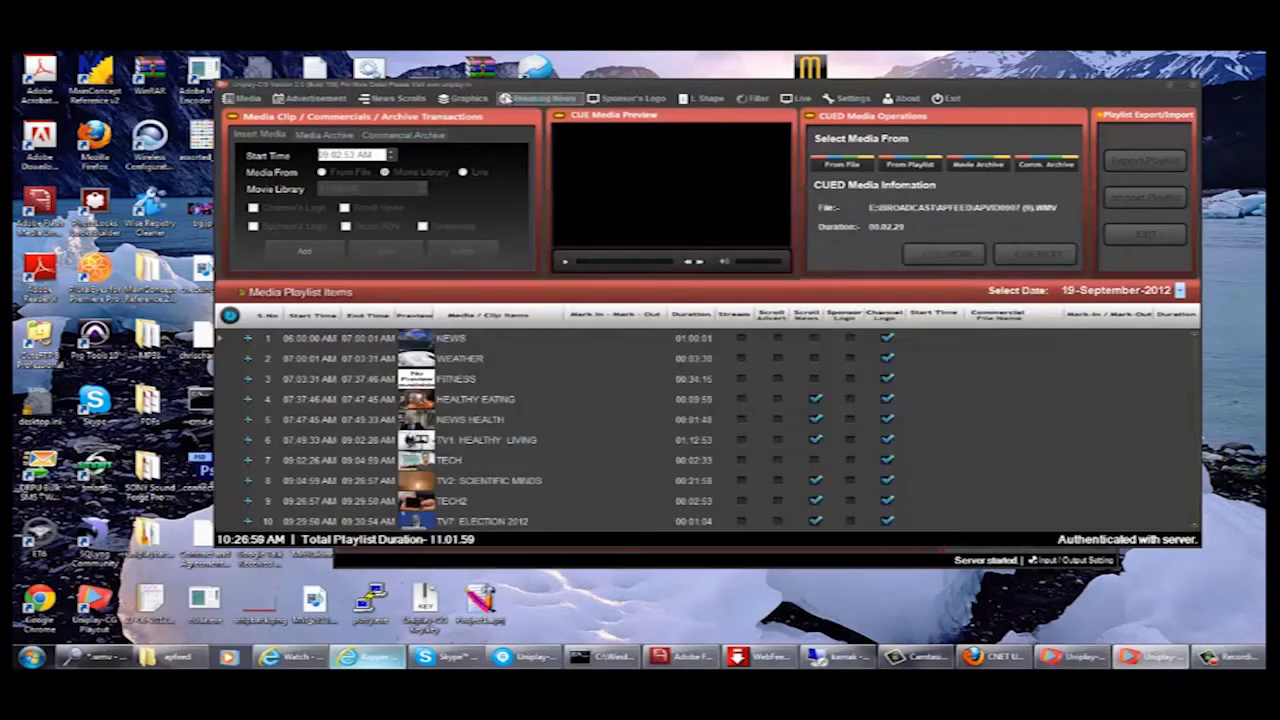
{"action": "left_click", "coordinate": [468, 98]}
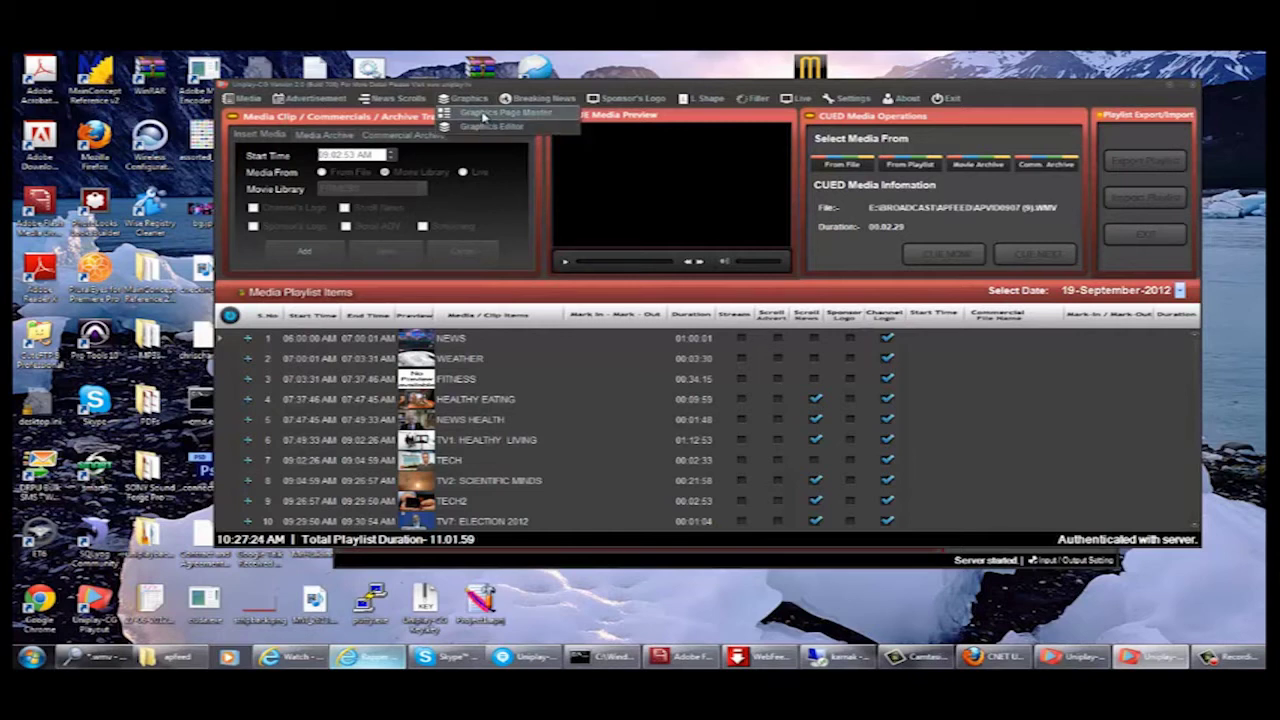
- Delete the PRIME TIME GRAPHICS PAGE and MY UNIPLAY FRIENDS pages in Graphics Page Master
{"action": "left_click", "coordinate": [483, 113]}
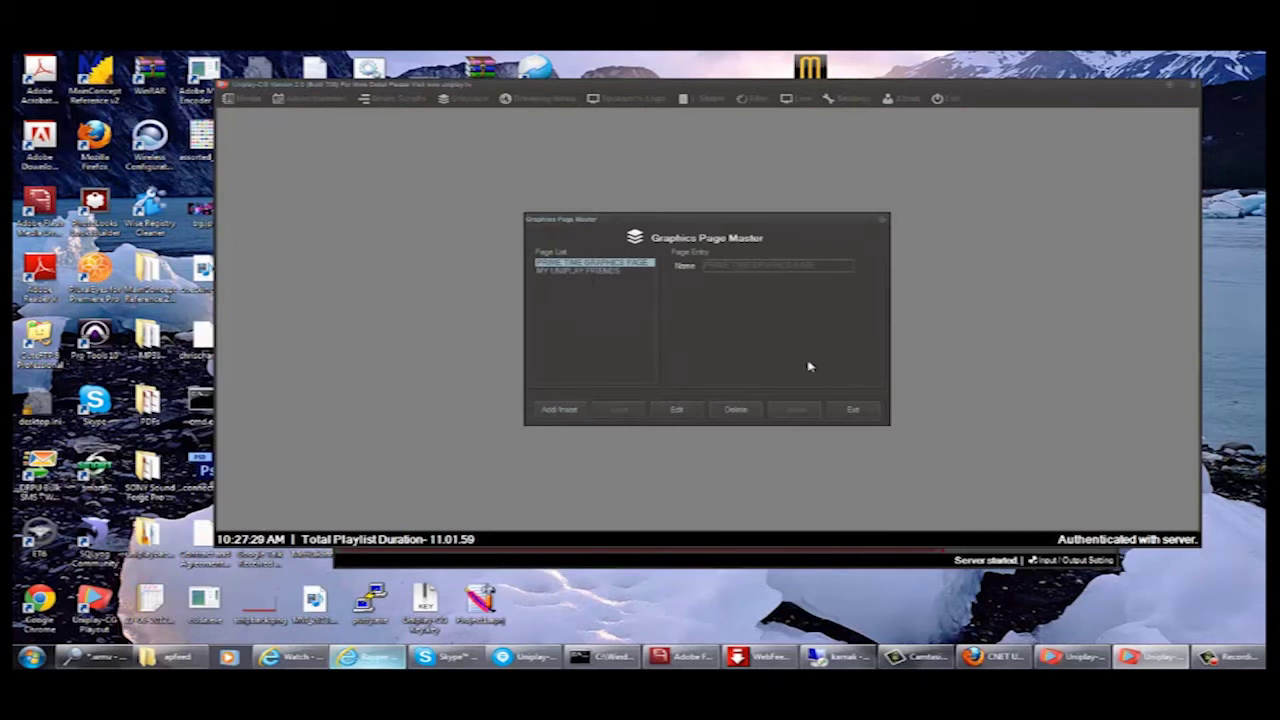
{"action": "left_click", "coordinate": [740, 412]}
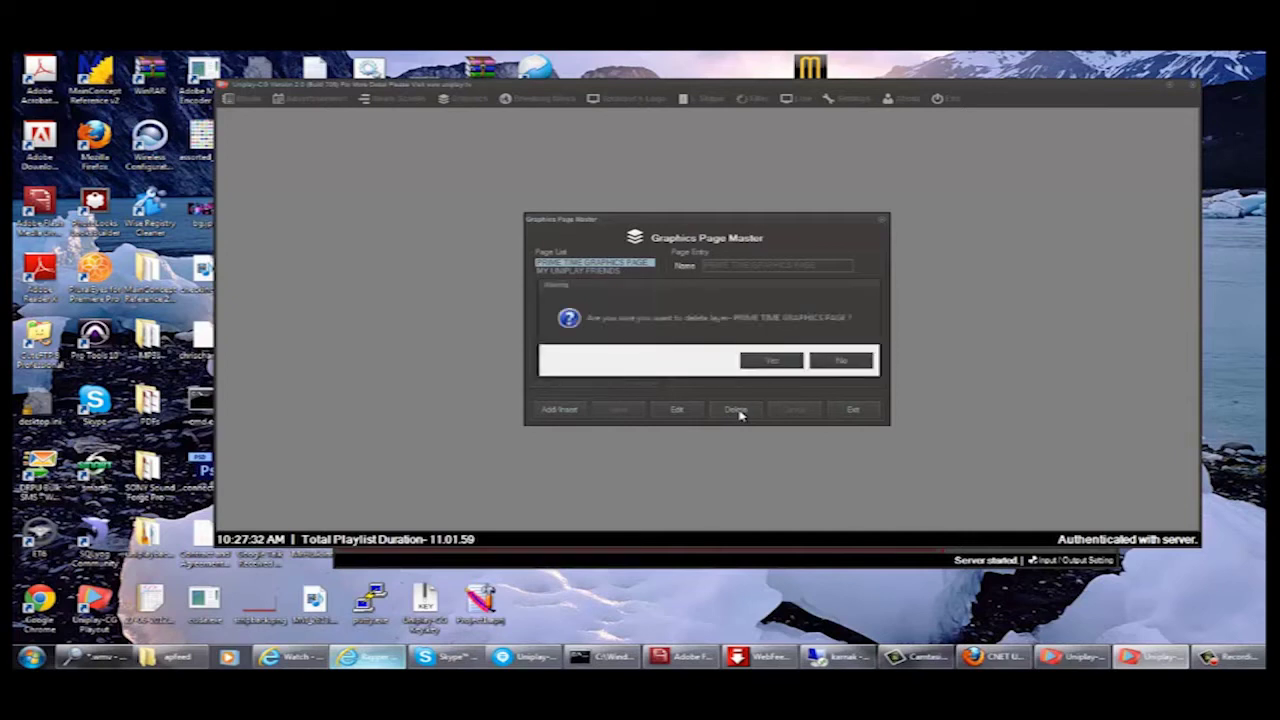
{"action": "left_click", "coordinate": [788, 362]}
{"action": "left_click", "coordinate": [750, 364]}
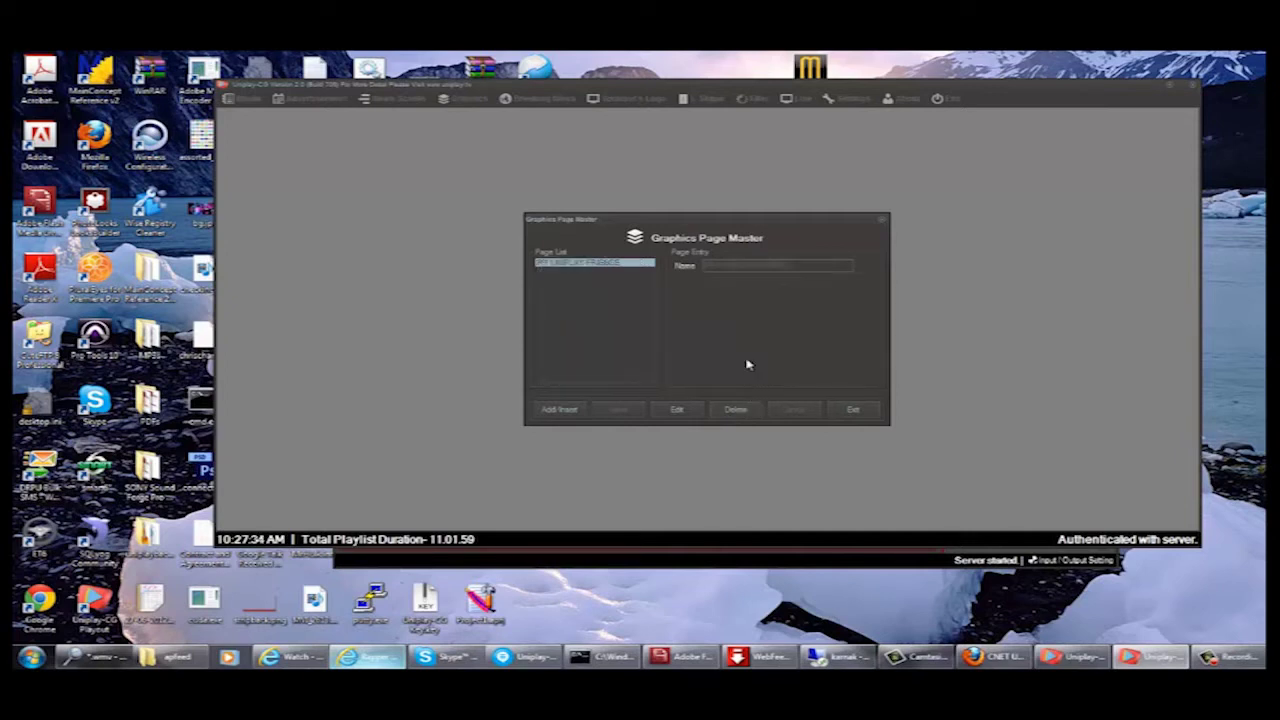
{"action": "left_click", "coordinate": [733, 410]}
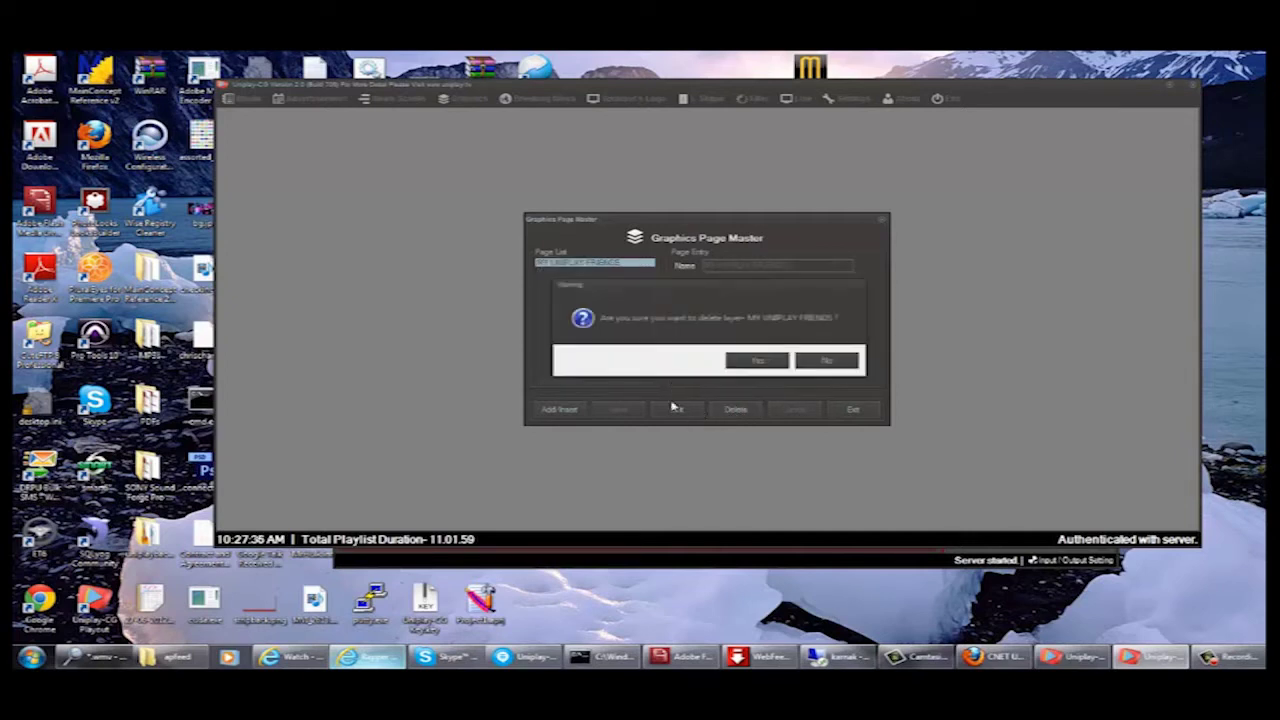
{"action": "left_click", "coordinate": [753, 361]}
{"action": "left_click", "coordinate": [757, 362]}
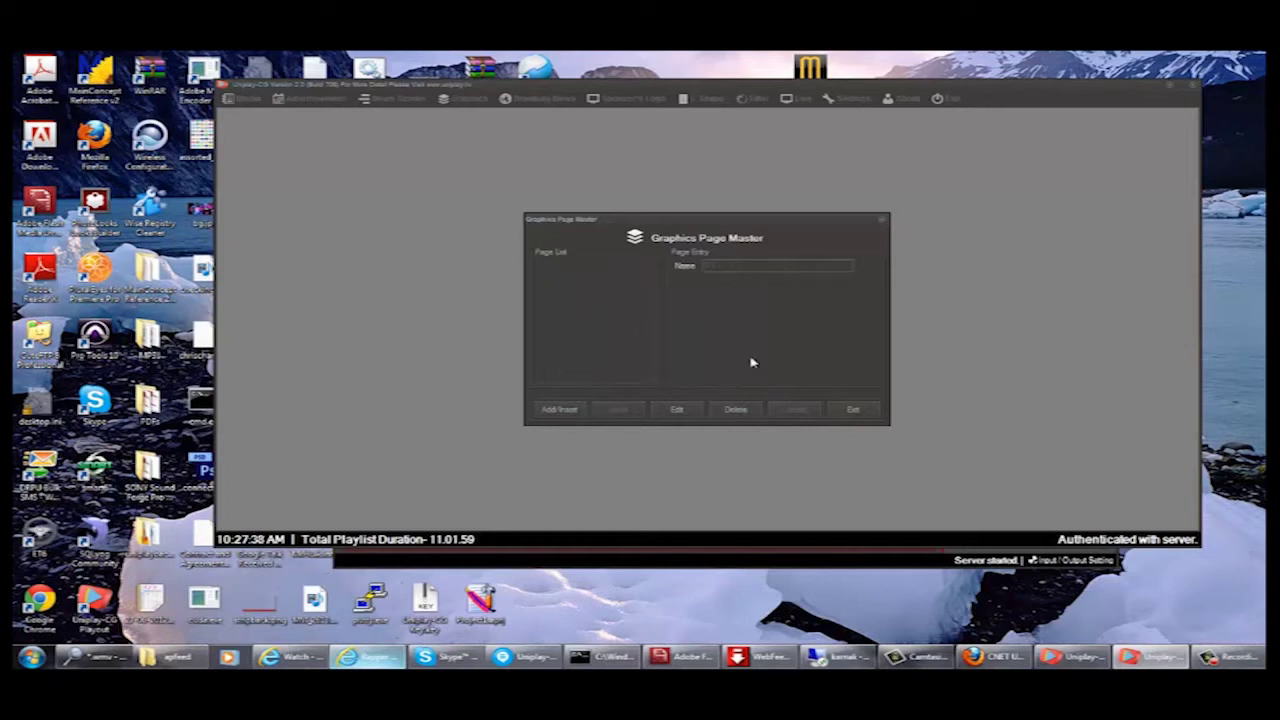
- Add and save a new page named UNIPLAY USERS ARE AWESOME, then close the manager
{"action": "left_click", "coordinate": [568, 410]}
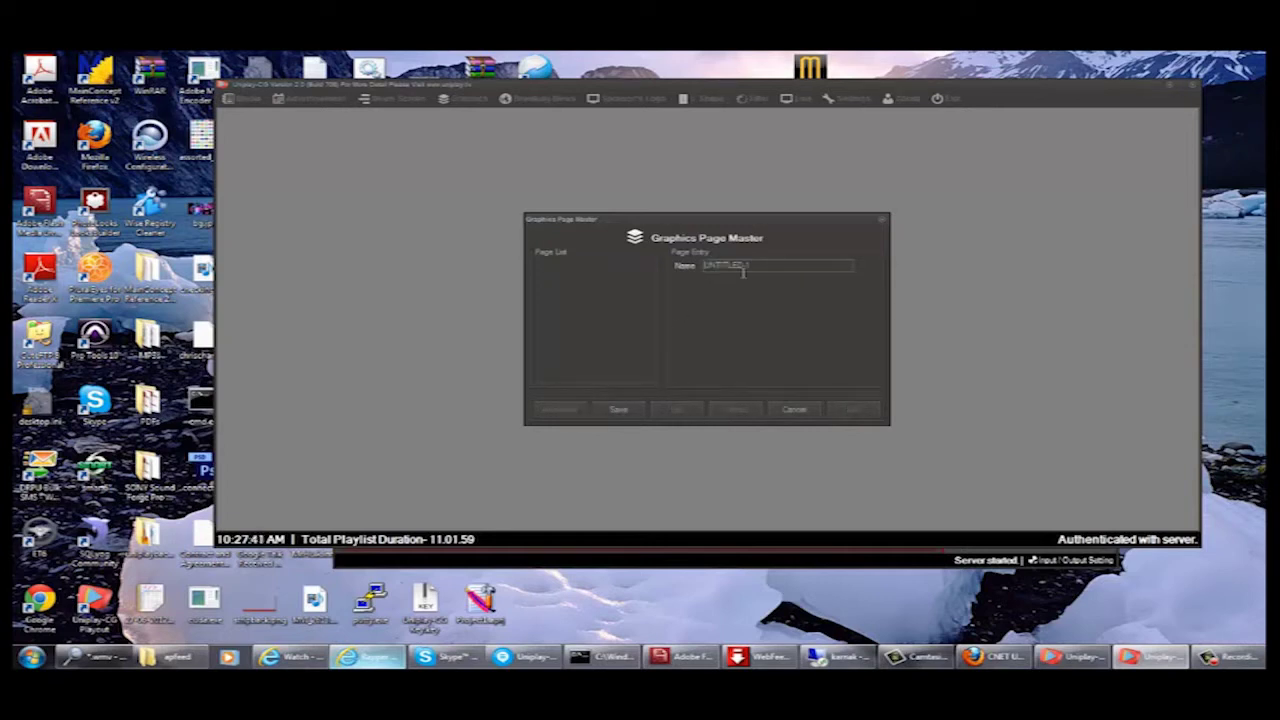
{"action": "left_click_drag", "start_coordinate": [760, 262], "coordinate": [660, 270]}
{"action": "type", "text": "Uh"}
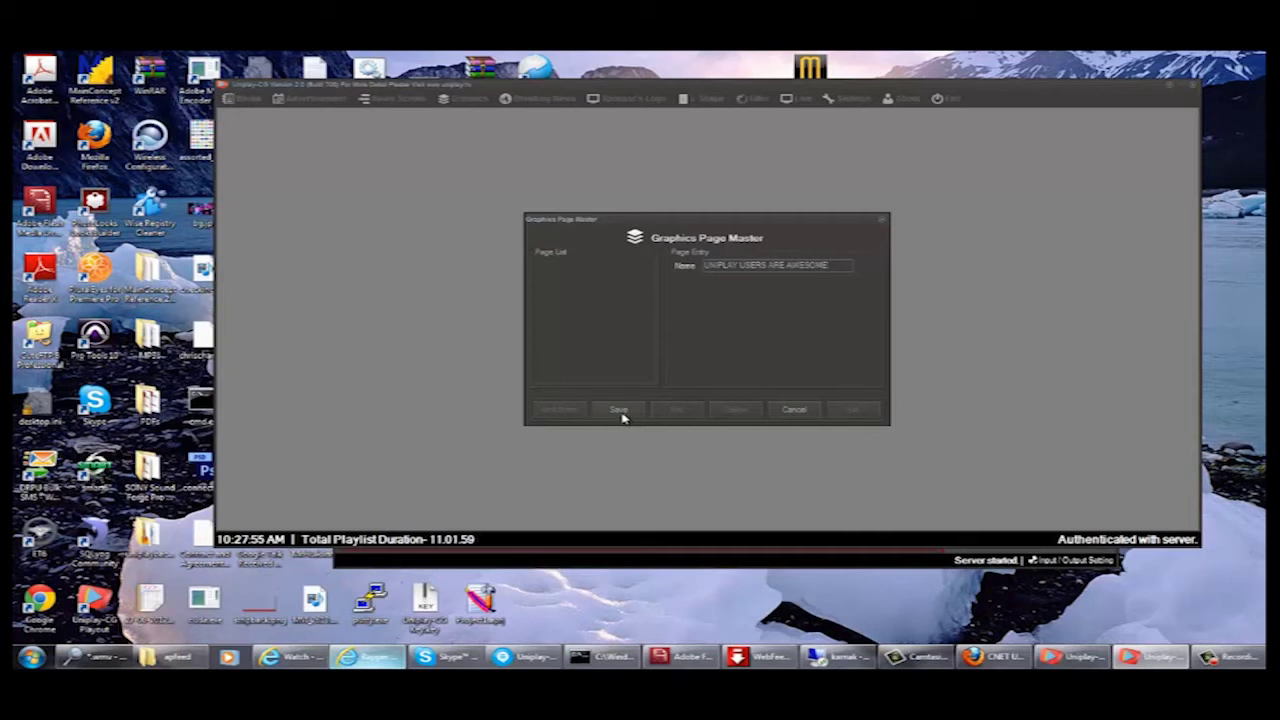
{"action": "left_click", "coordinate": [619, 410]}
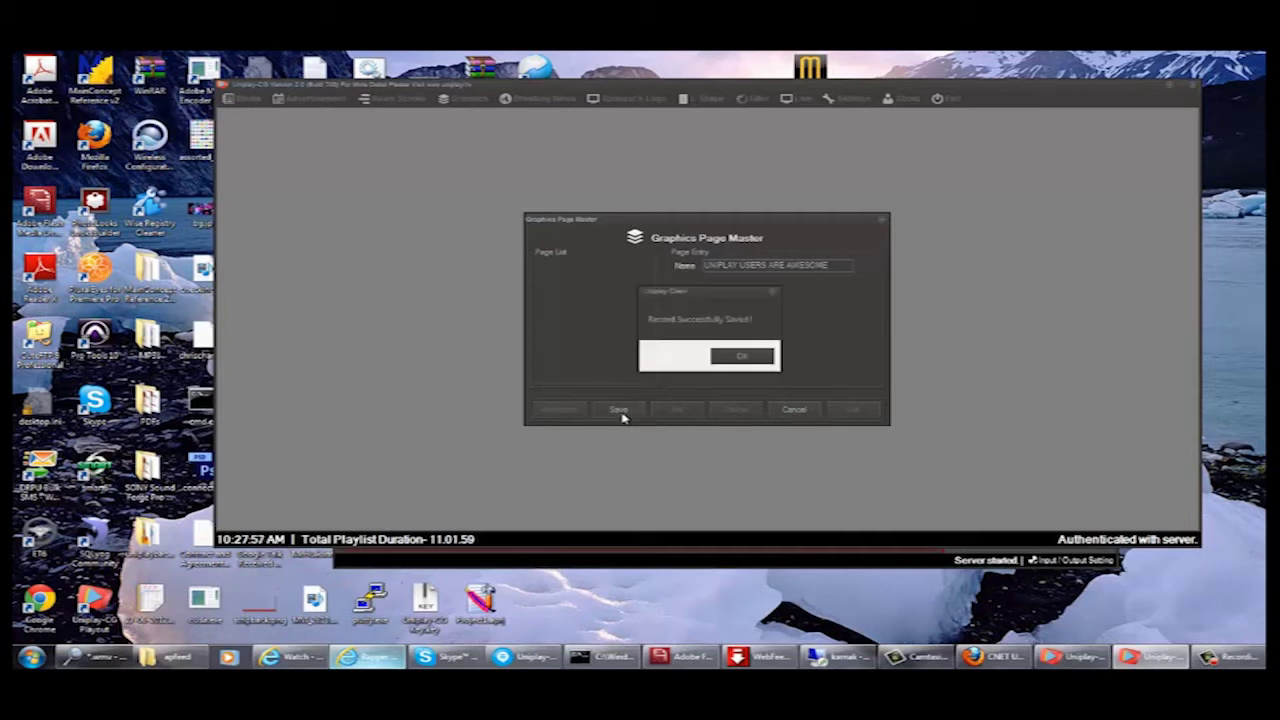
{"action": "left_click", "coordinate": [743, 357]}
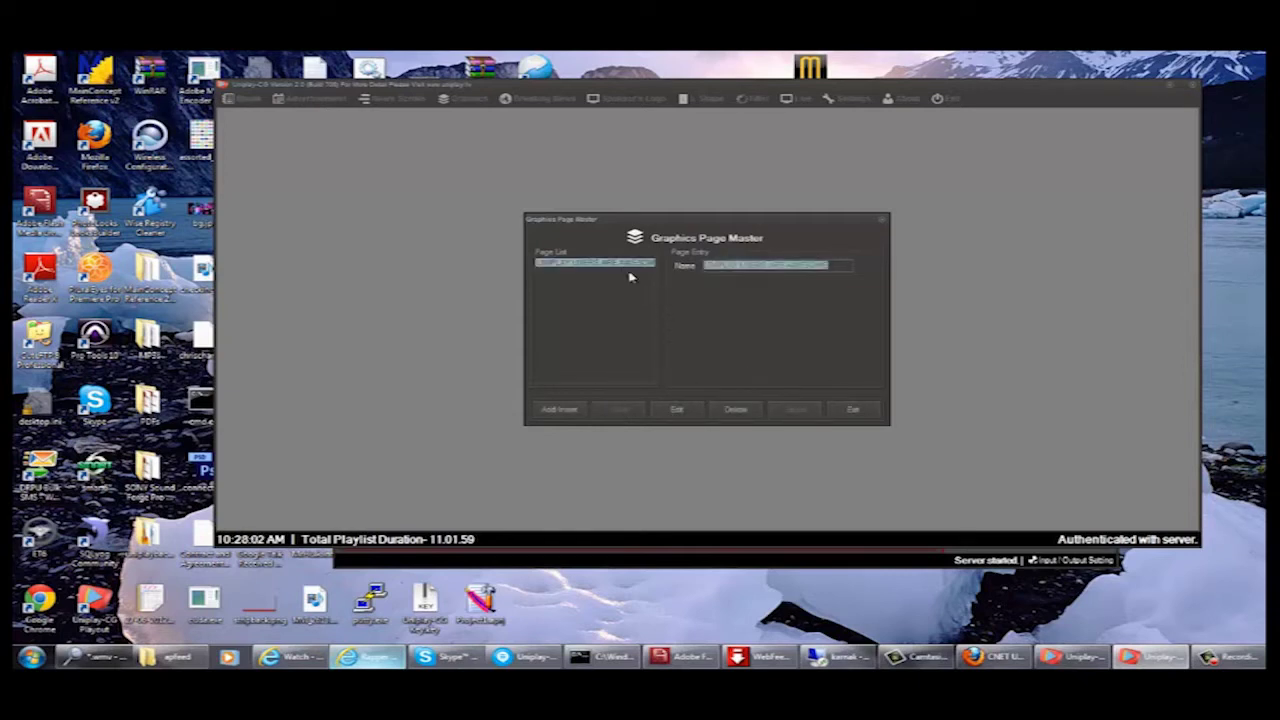
{"action": "left_click", "coordinate": [853, 411]}
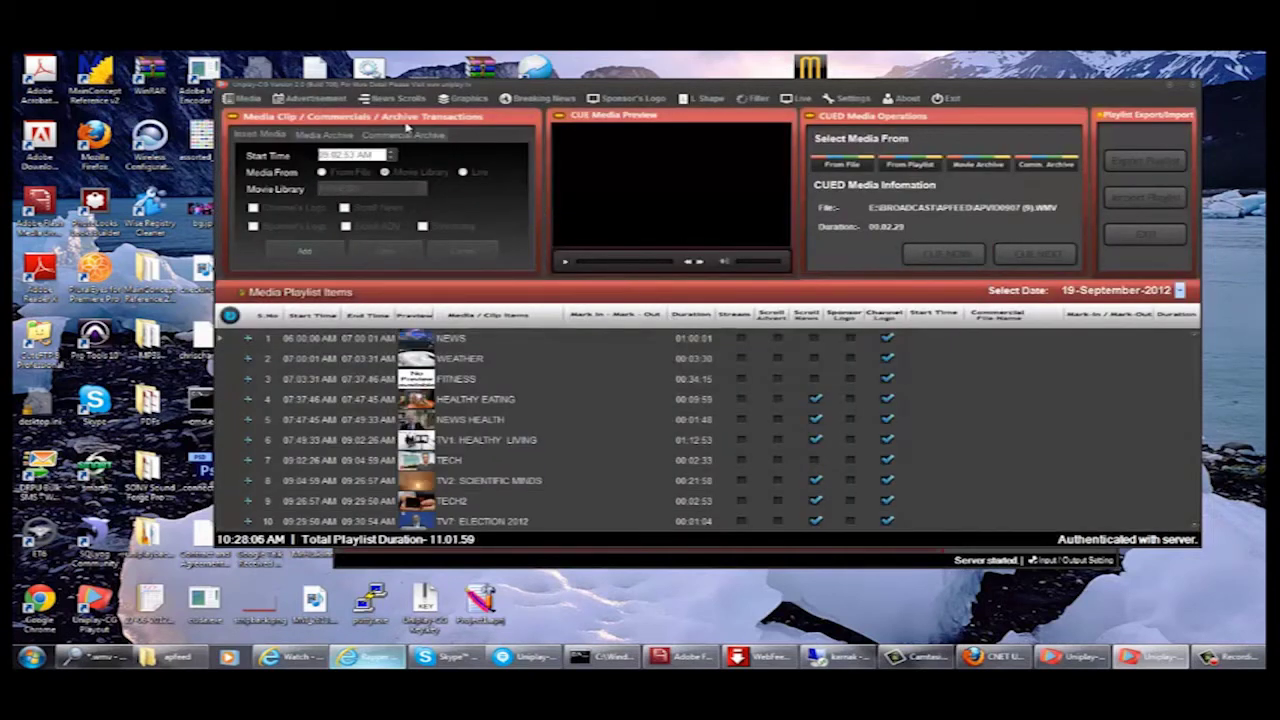
- Load the UNIPLAY USERS ARE AWESOME page in the Graphics Editor
{"action": "left_click", "coordinate": [476, 101]}
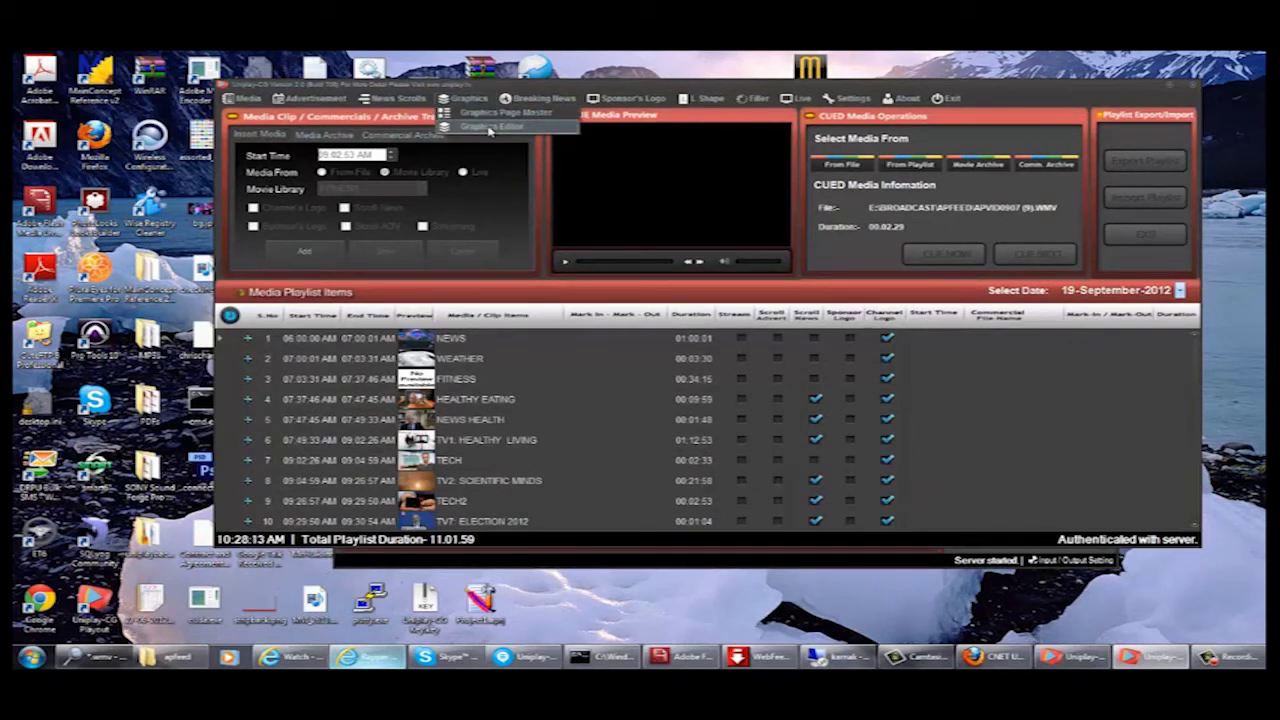
{"action": "left_click", "coordinate": [490, 130]}
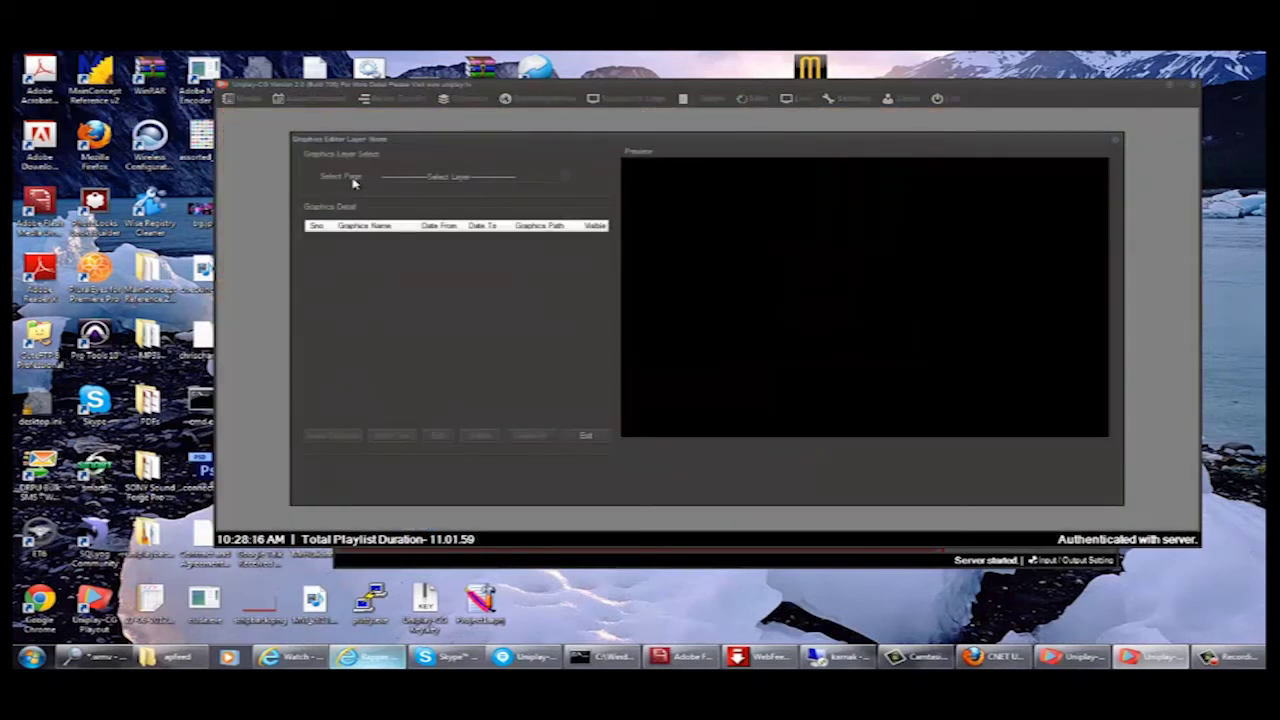
{"action": "left_click", "coordinate": [565, 183]}
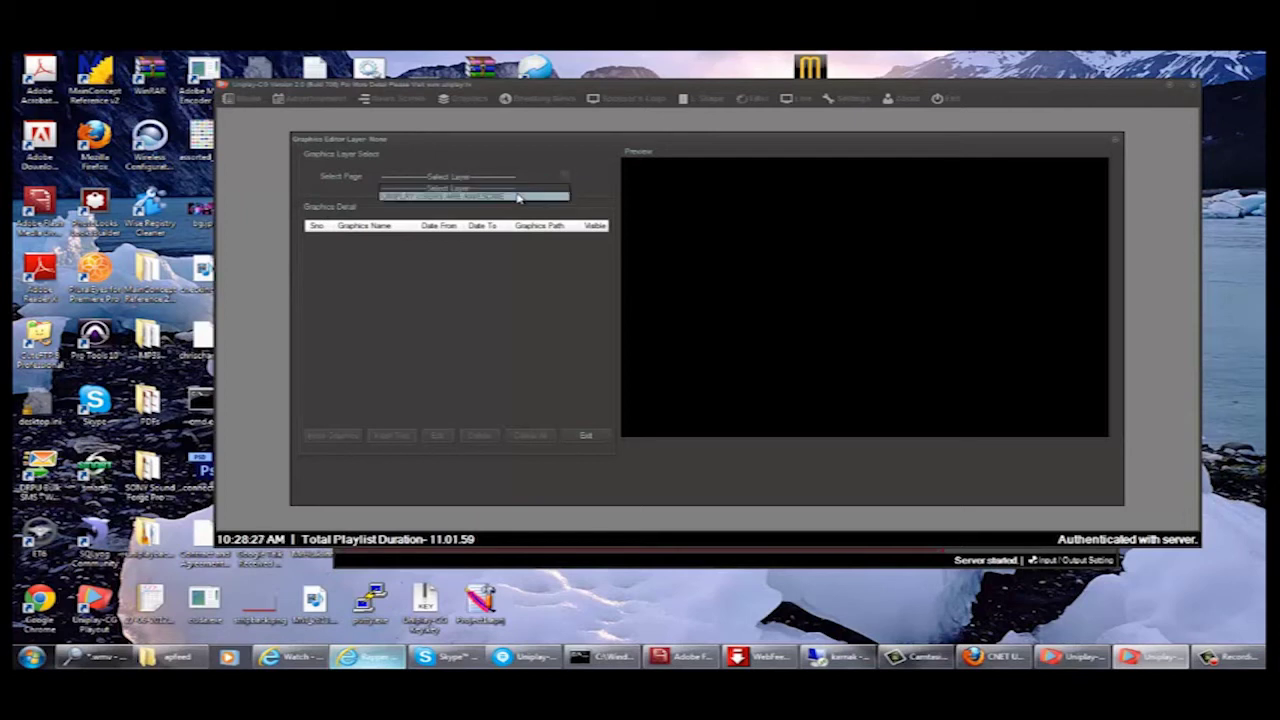
{"action": "left_click", "coordinate": [517, 197]}
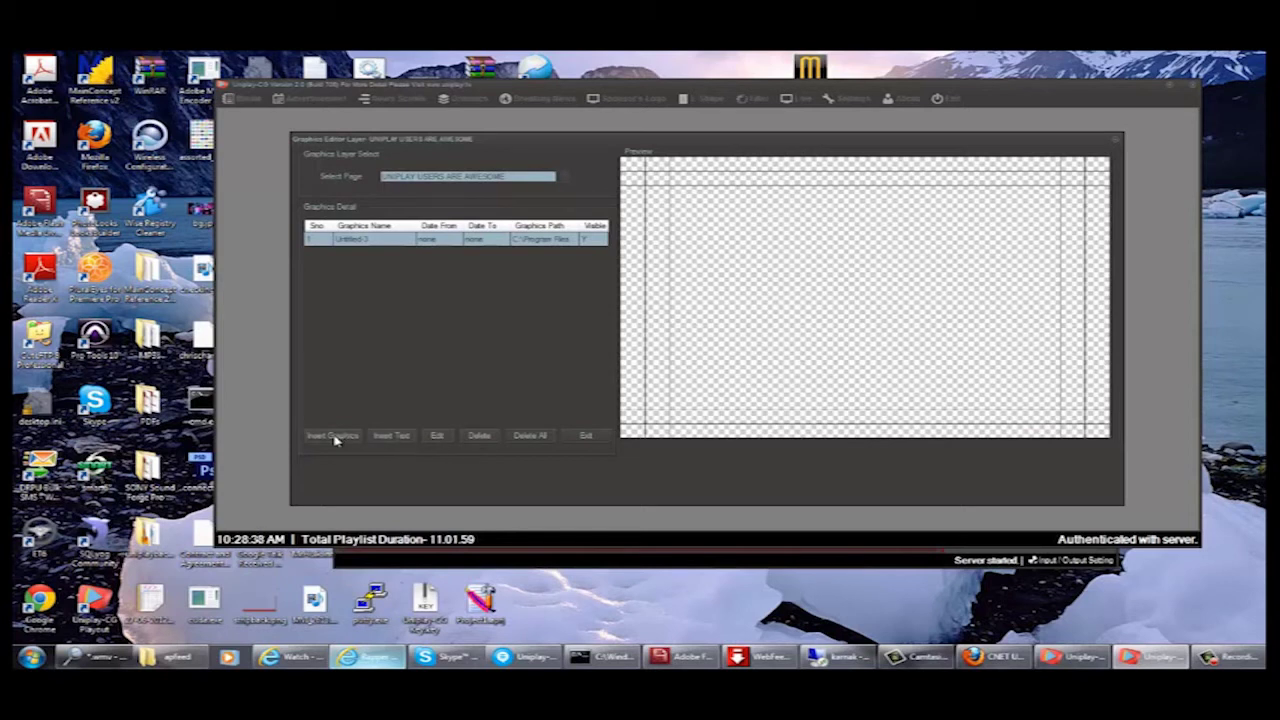
- Add a new text graphic reading 'Uniplay Users are Awesome!!!' and select the word Users
{"action": "left_click", "coordinate": [391, 437]}
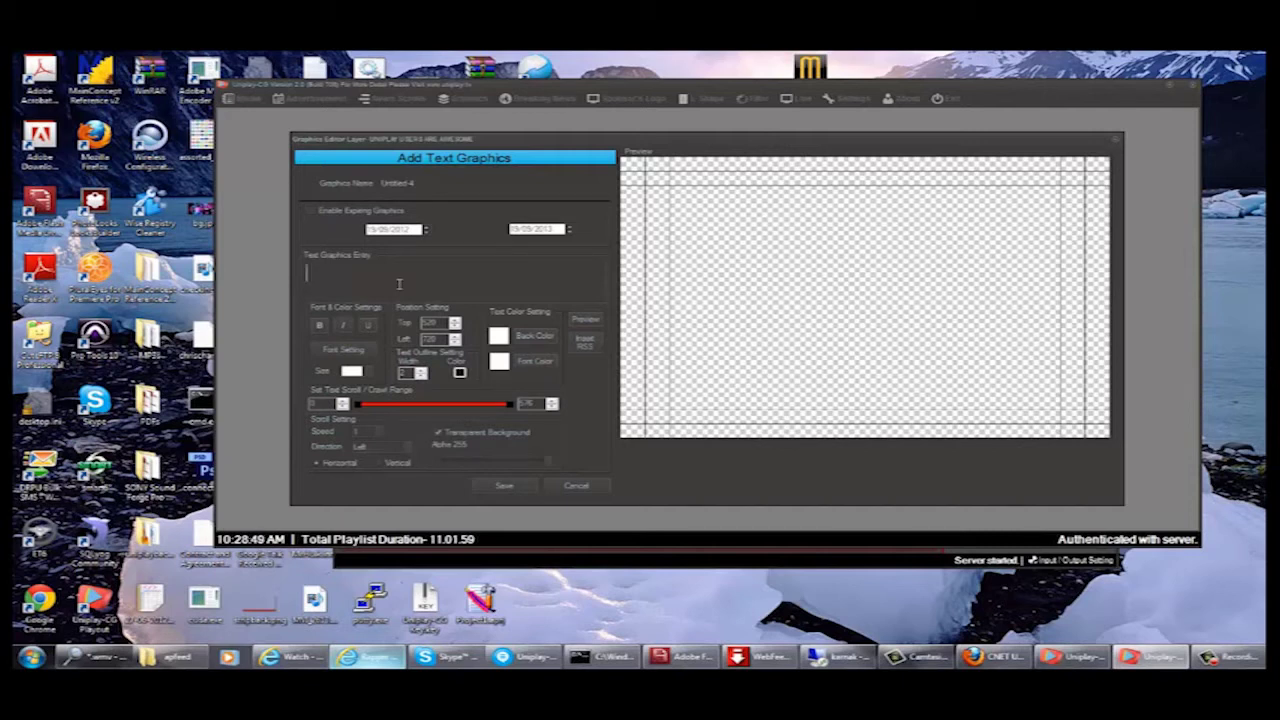
{"action": "type", "text": "niplay Users ar"}
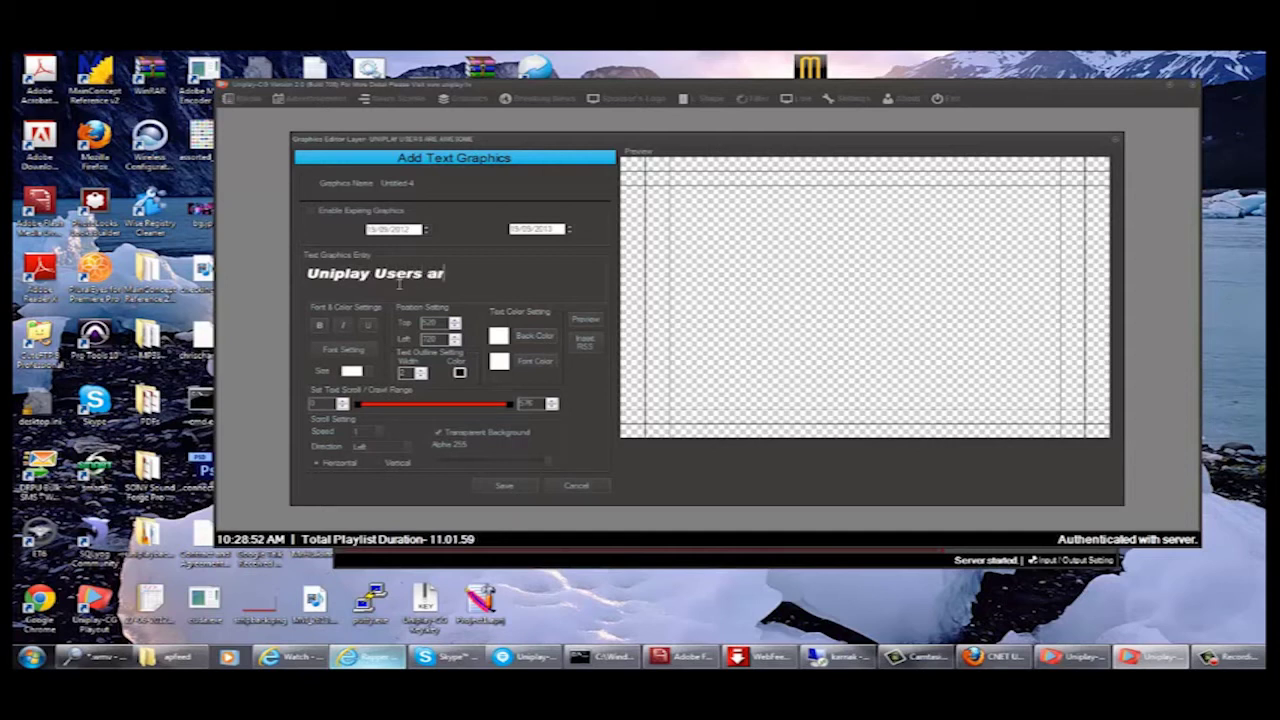
{"action": "type", "text": "e Awesome!!!"}
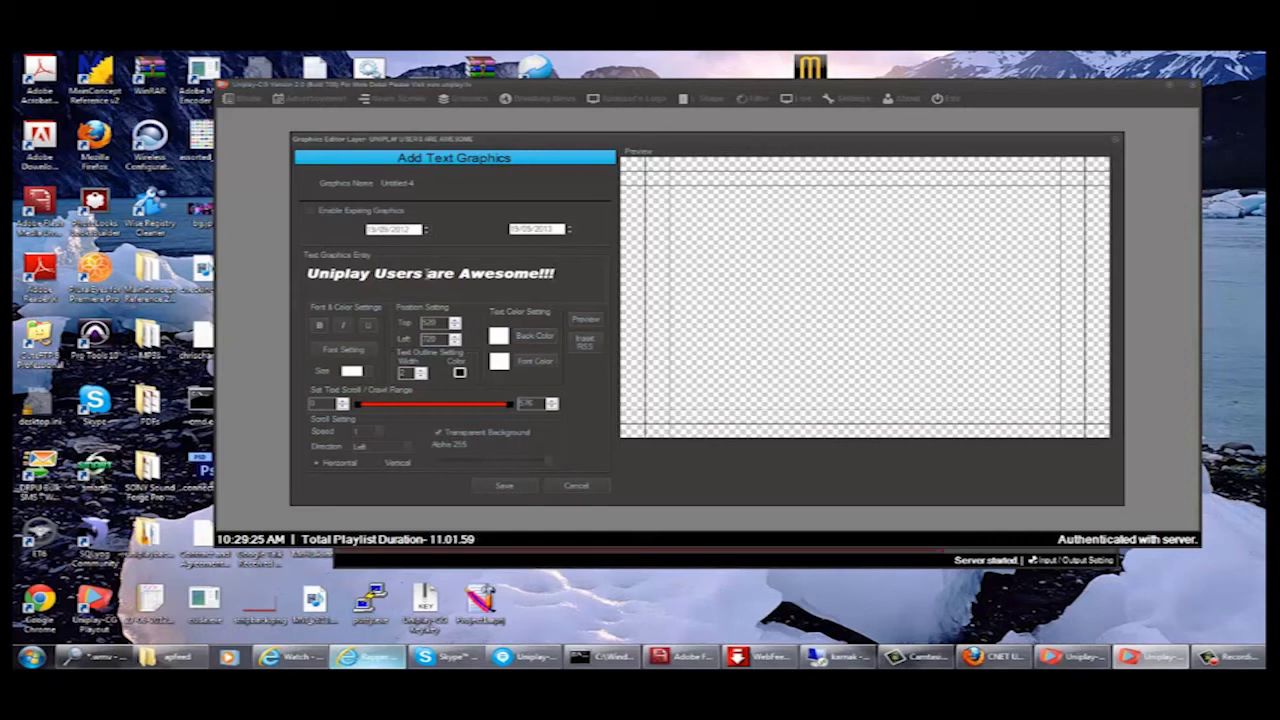
{"action": "double_click", "coordinate": [425, 273]}
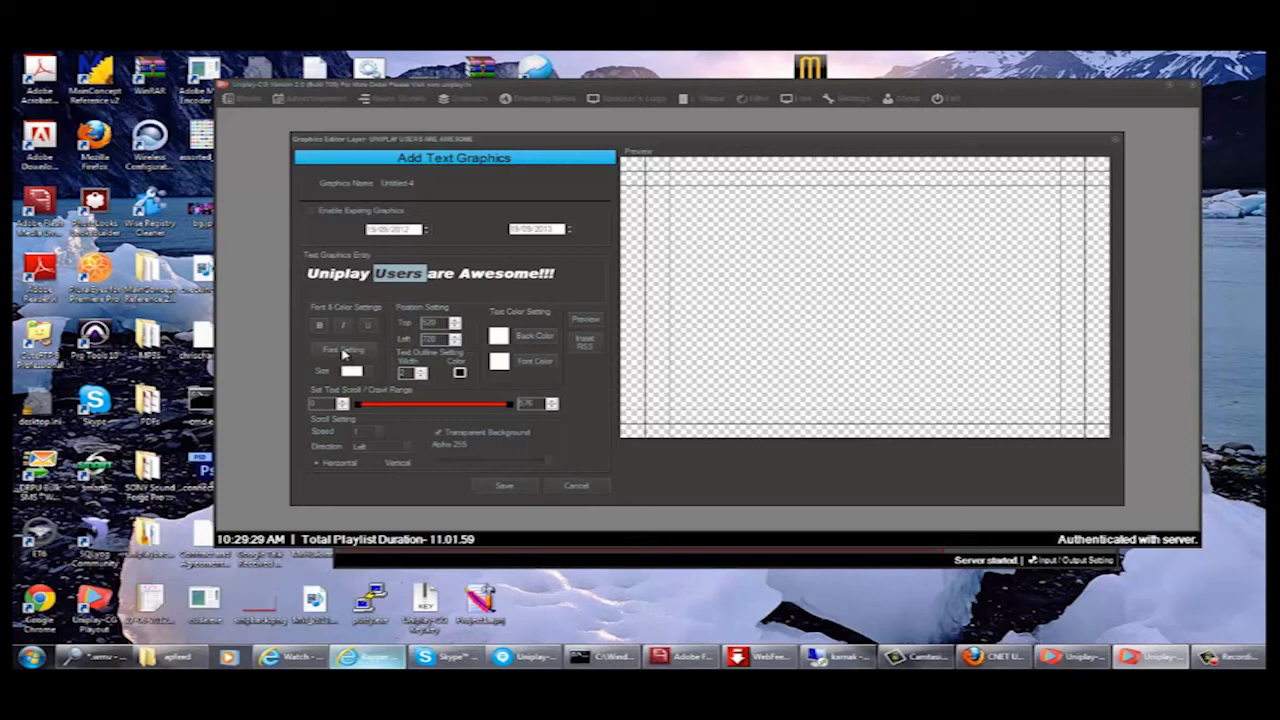
- Apply the Impact font in Bold to the text through Font Setting
{"action": "left_click", "coordinate": [343, 352]}
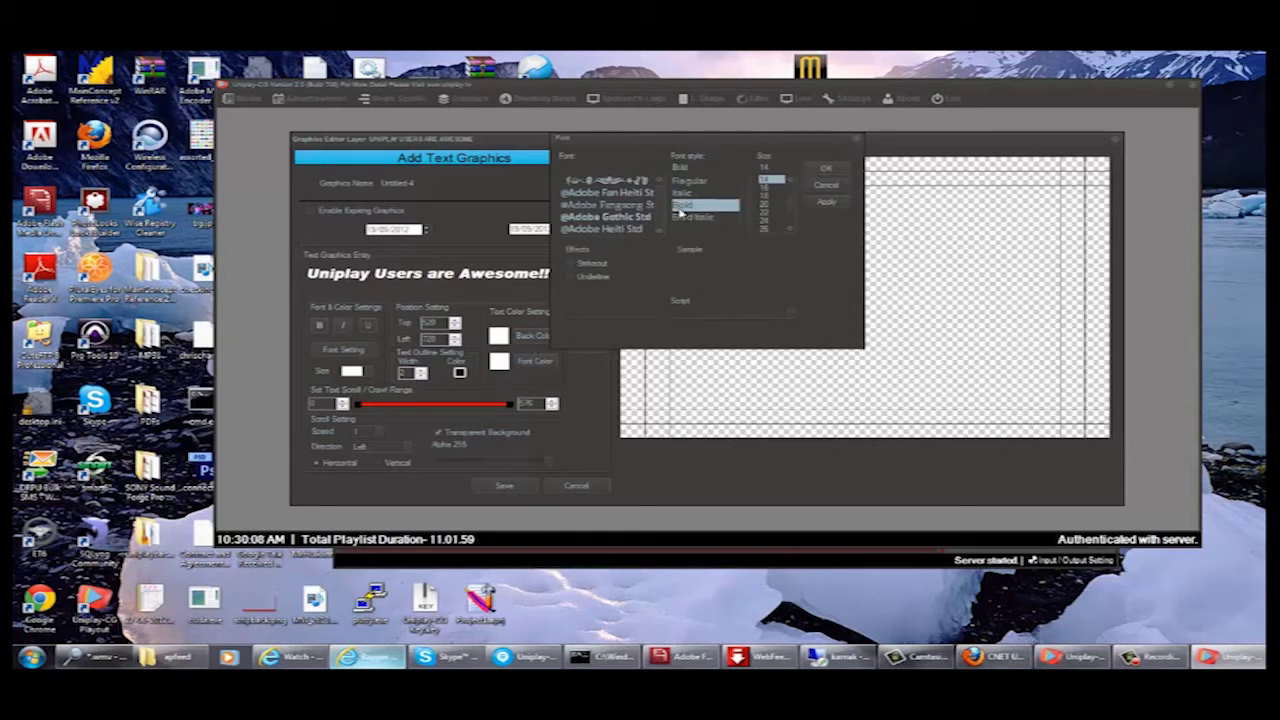
{"action": "type", "text": "impact"}
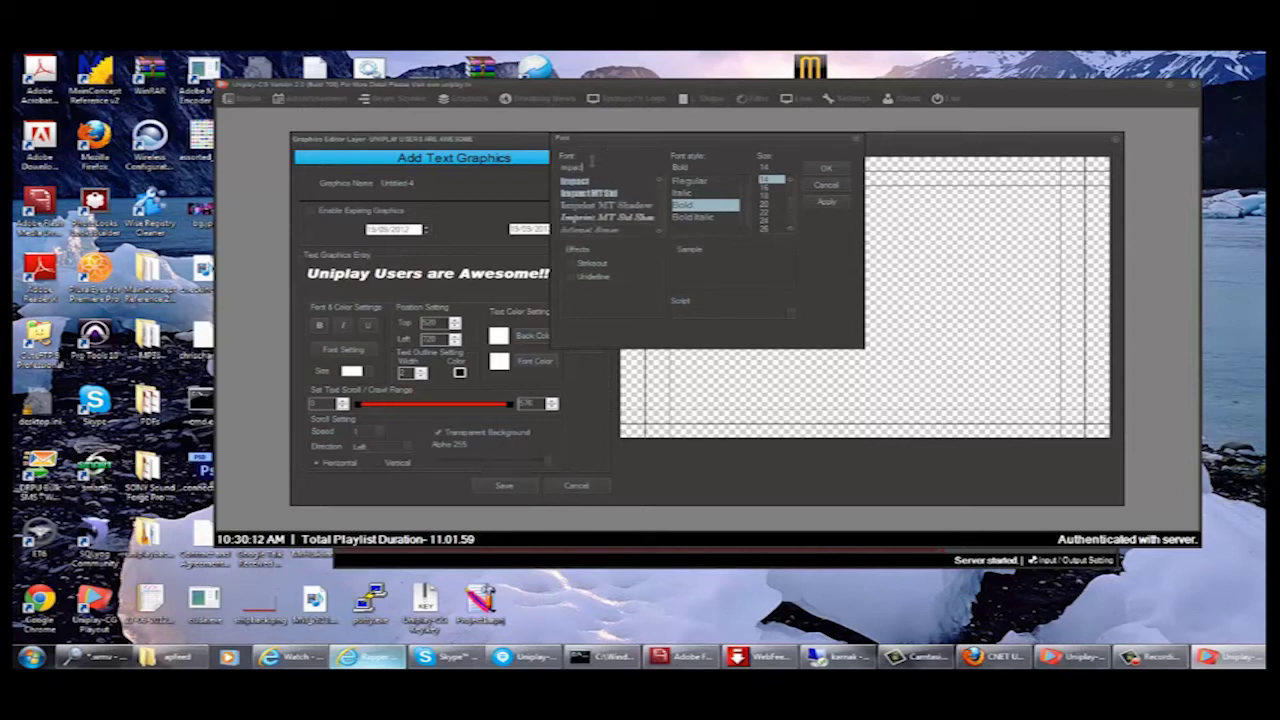
{"action": "left_click", "coordinate": [587, 182]}
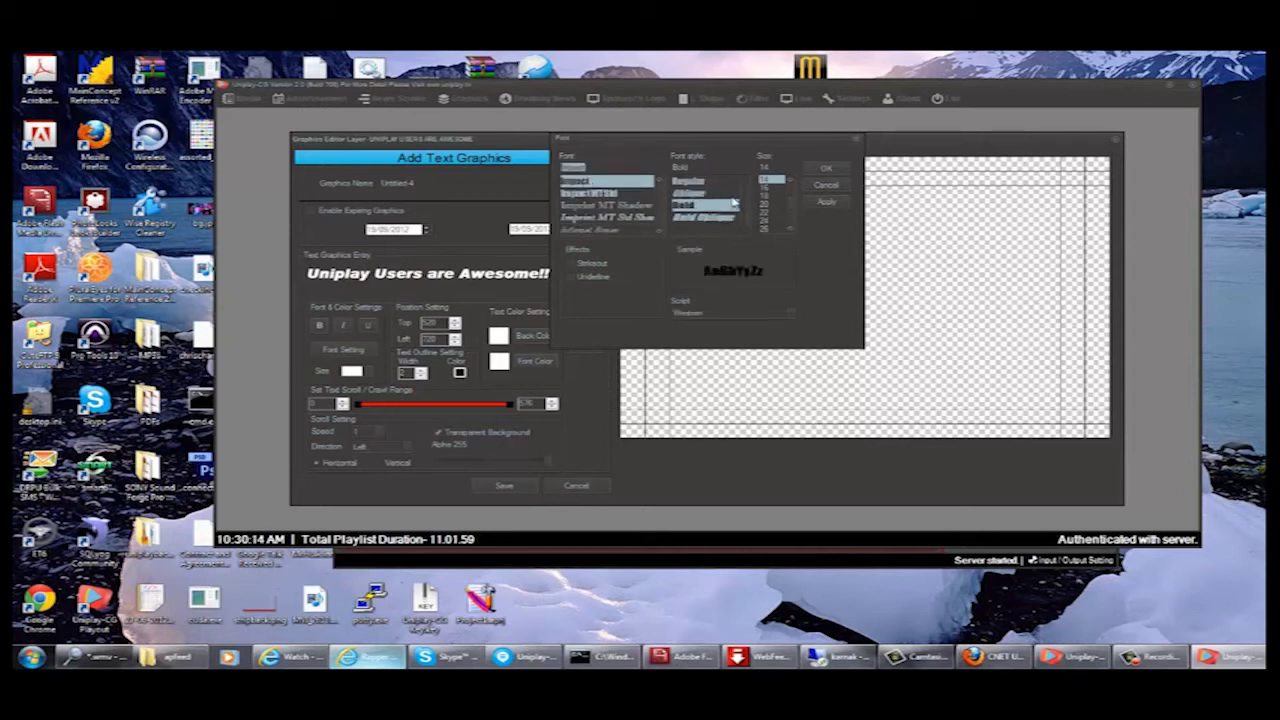
{"action": "left_click", "coordinate": [824, 203]}
{"action": "left_click", "coordinate": [827, 187]}
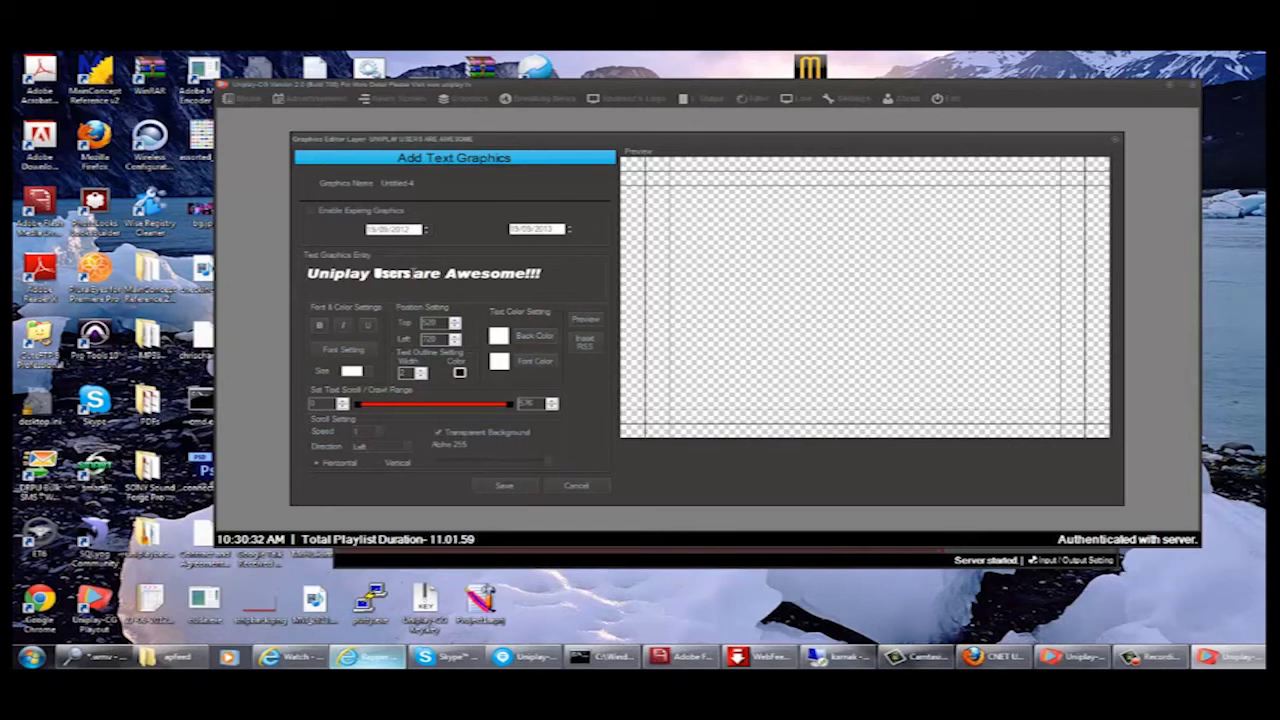
- Set the text's Top position to 200 and preview the scrolling text
{"action": "left_click_drag", "start_coordinate": [411, 273], "coordinate": [374, 273]}
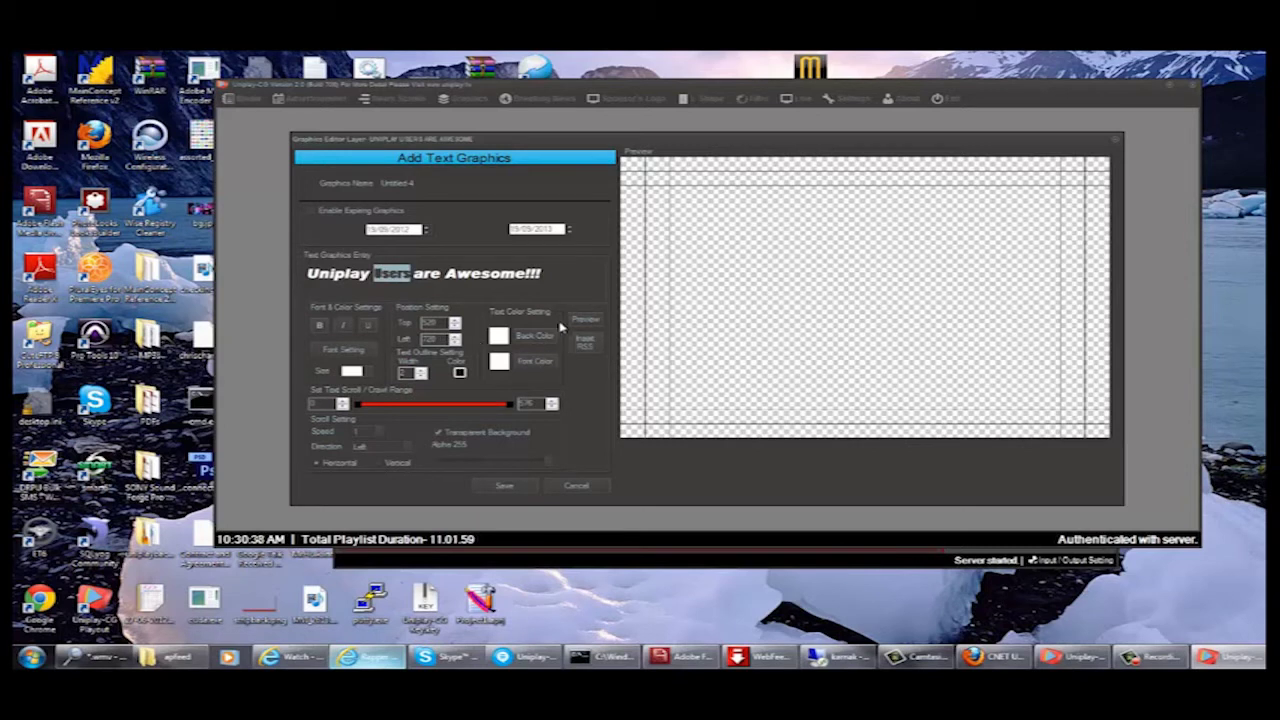
{"action": "left_click", "coordinate": [583, 326]}
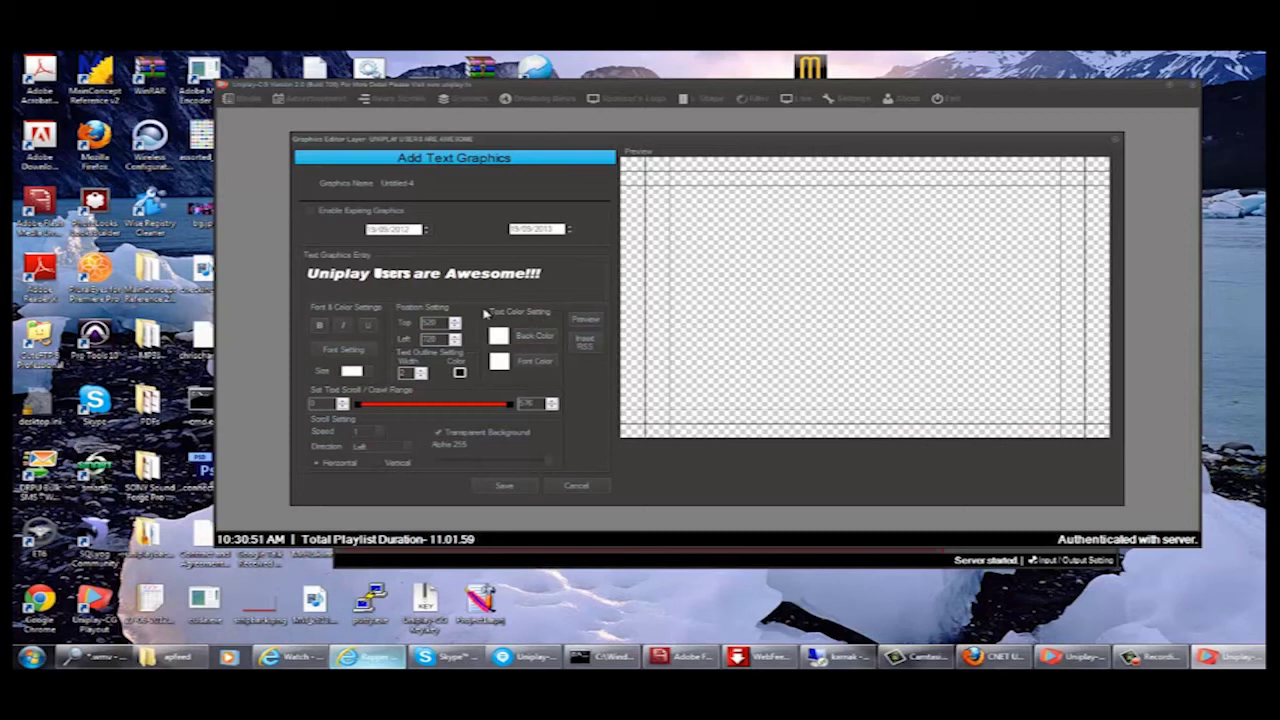
{"action": "left_click_drag", "start_coordinate": [436, 322], "coordinate": [406, 318]}
{"action": "left_click", "coordinate": [588, 320]}
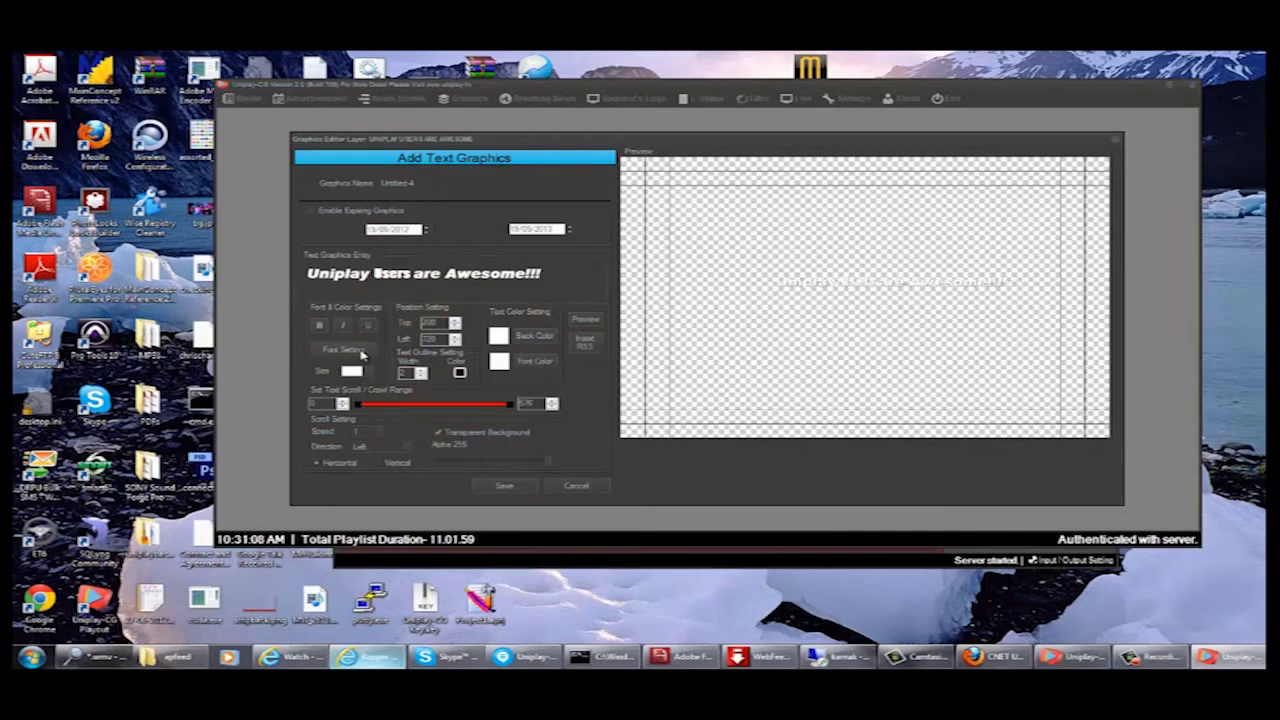
- Enlarge the whole text line to a much bigger font size and preview it
{"action": "left_click", "coordinate": [360, 371]}
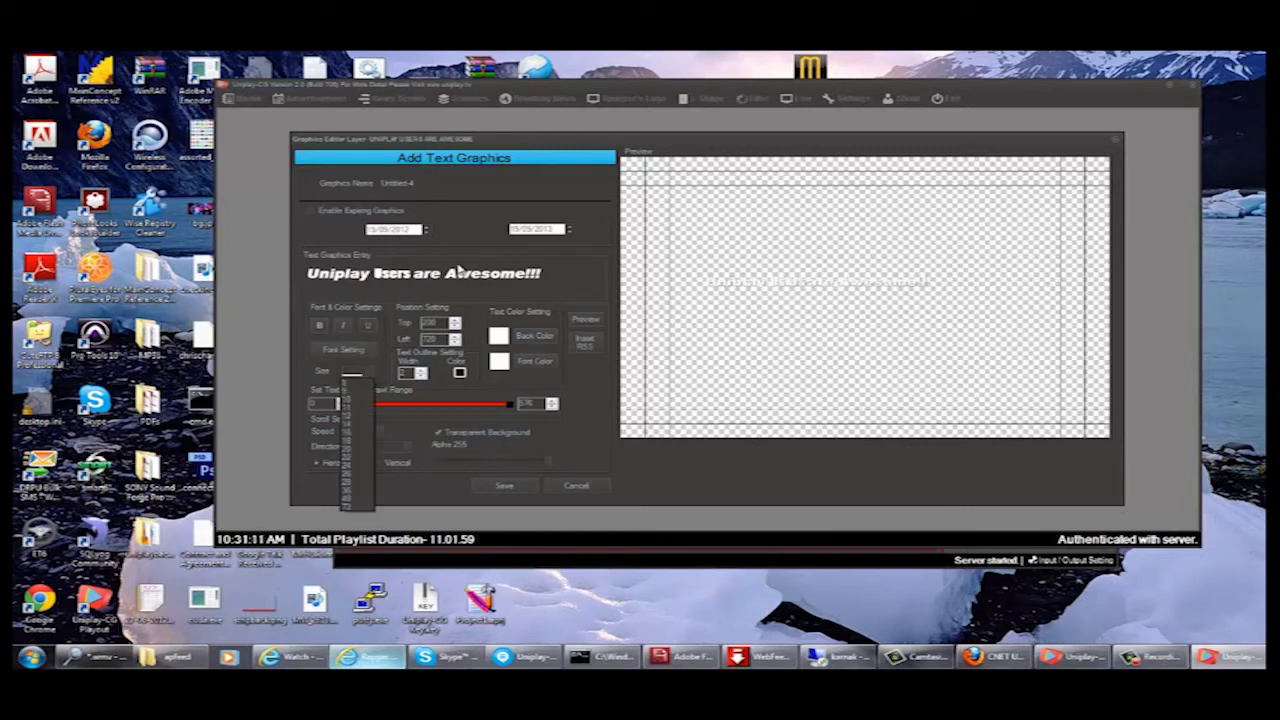
{"action": "left_click", "coordinate": [552, 277]}
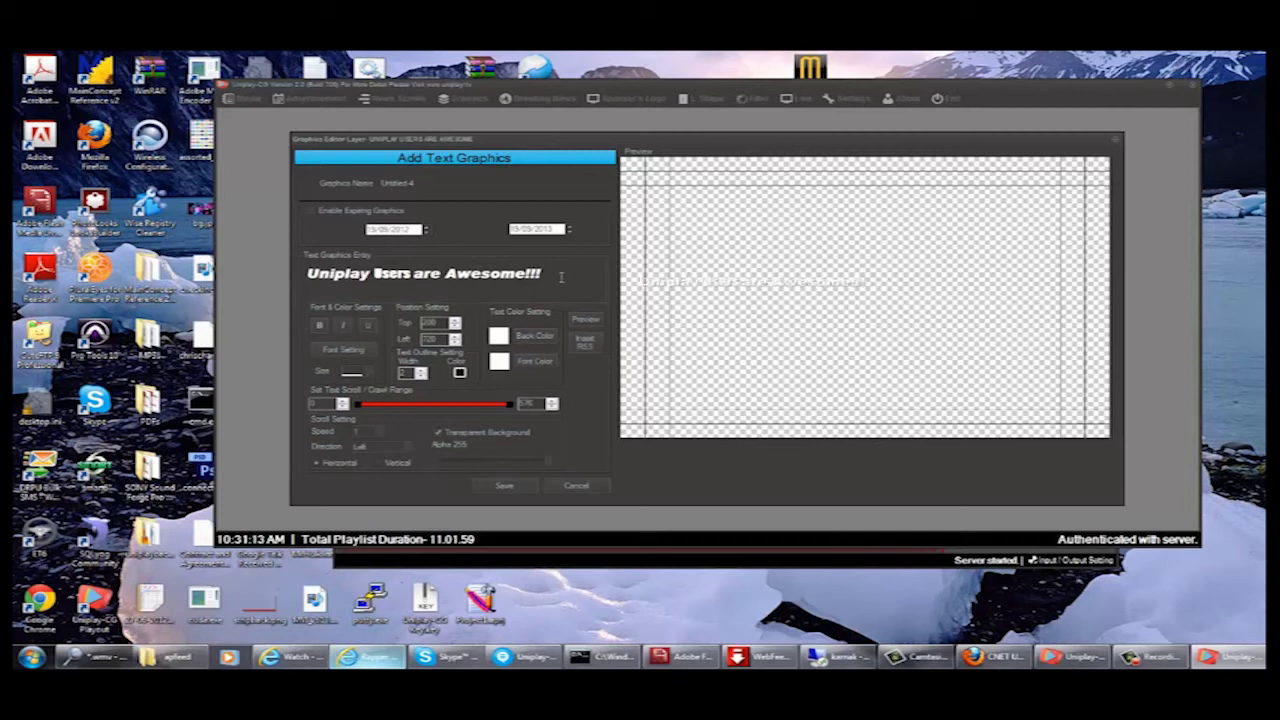
{"action": "left_click_drag", "start_coordinate": [563, 277], "coordinate": [305, 279]}
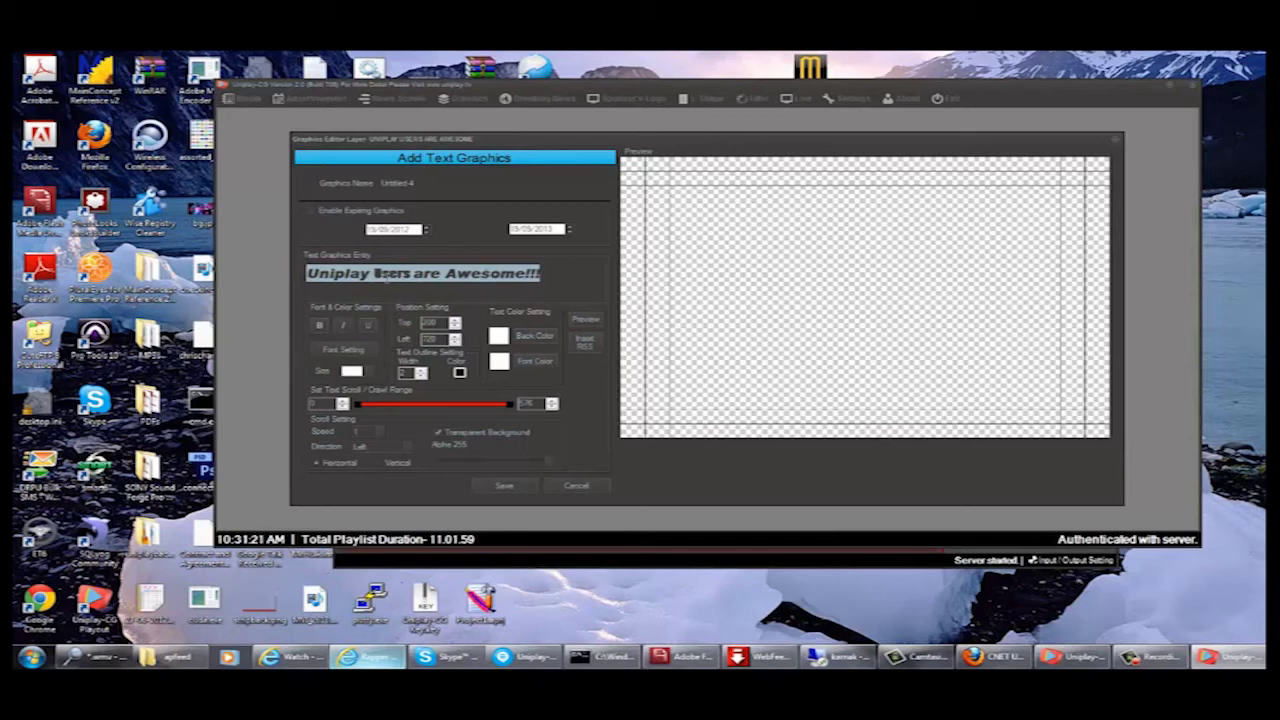
{"action": "left_click", "coordinate": [370, 372]}
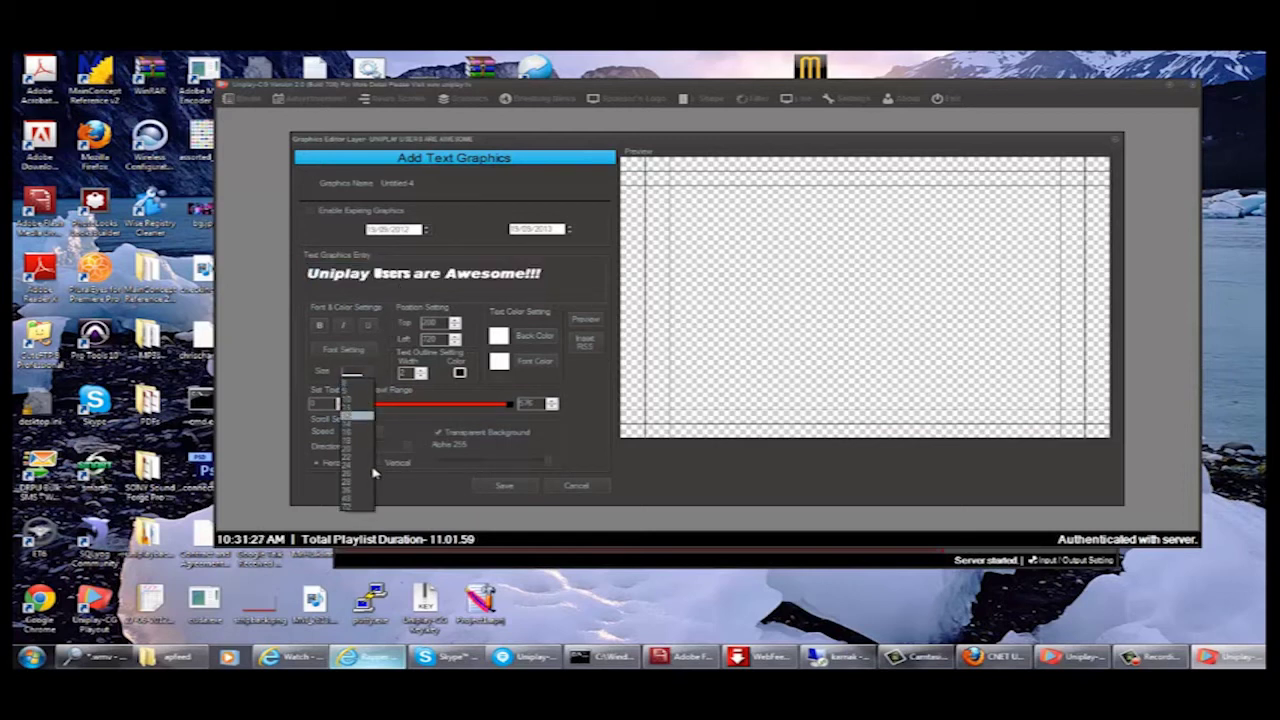
{"action": "left_click", "coordinate": [358, 499]}
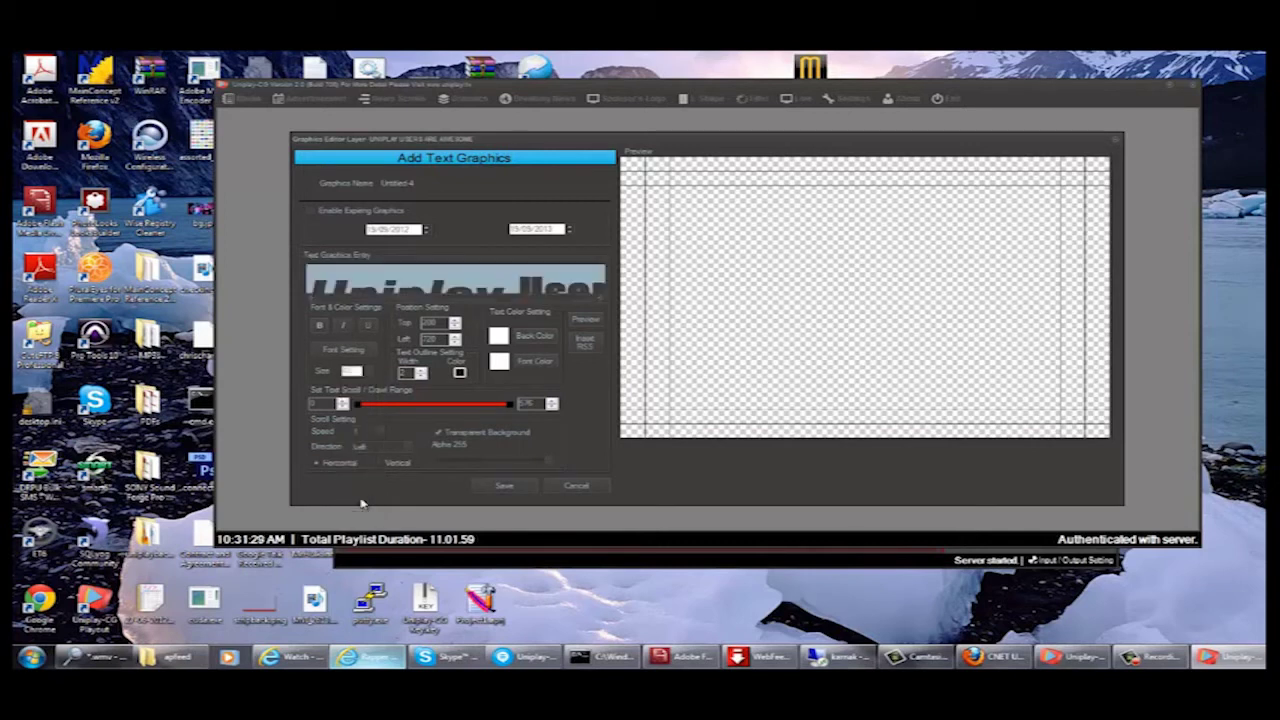
{"action": "left_click", "coordinate": [582, 320]}
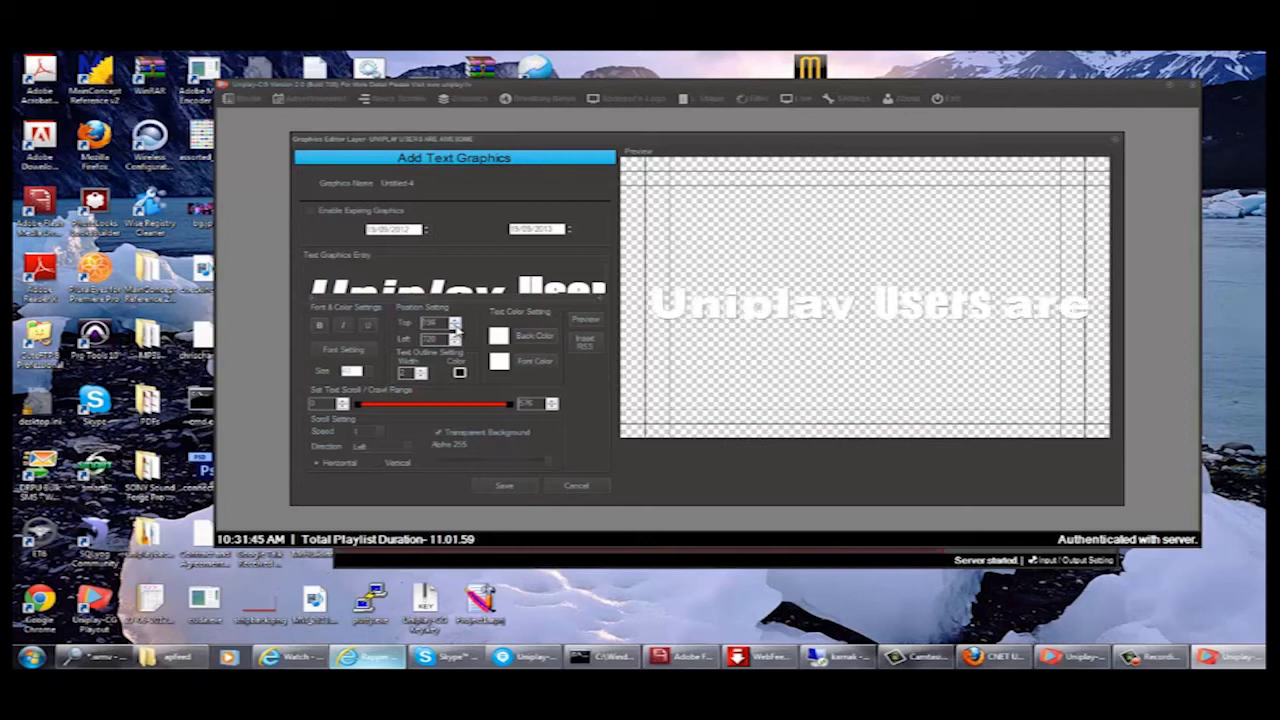
- Lower the Top value slightly to raise the text, then restart the preview
{"action": "left_click", "coordinate": [455, 327]}
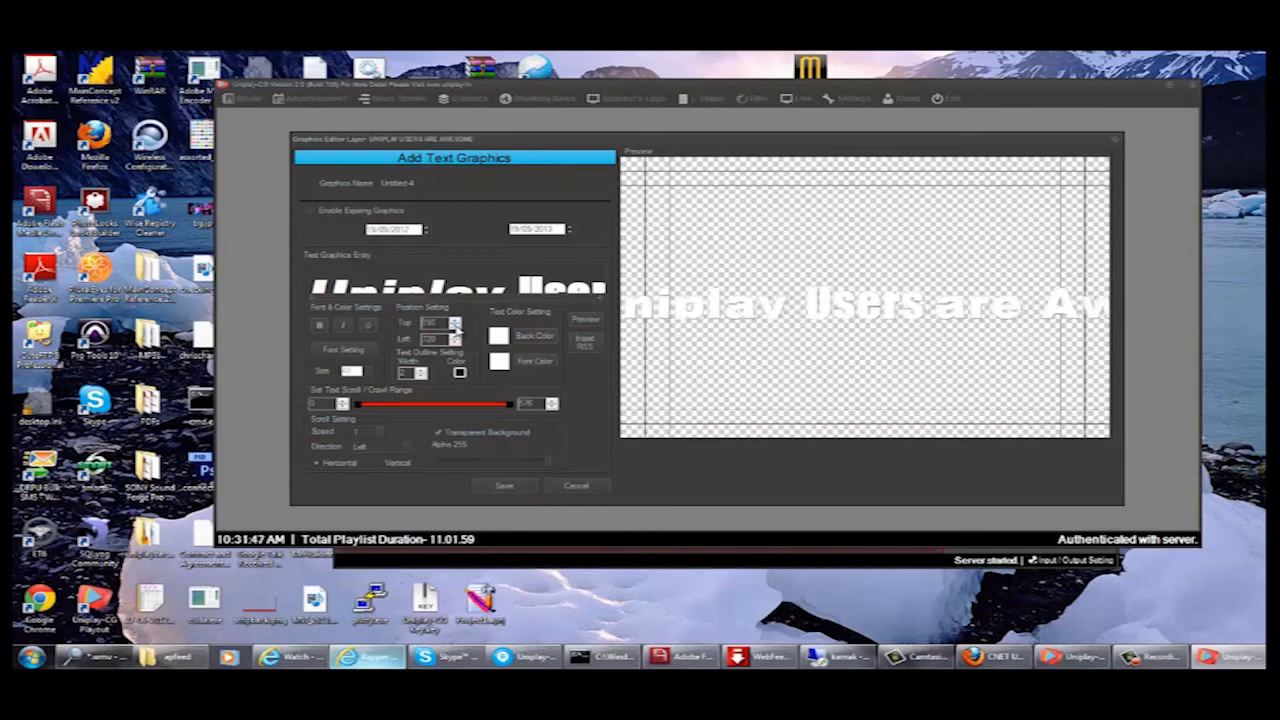
{"action": "left_click", "coordinate": [585, 320]}
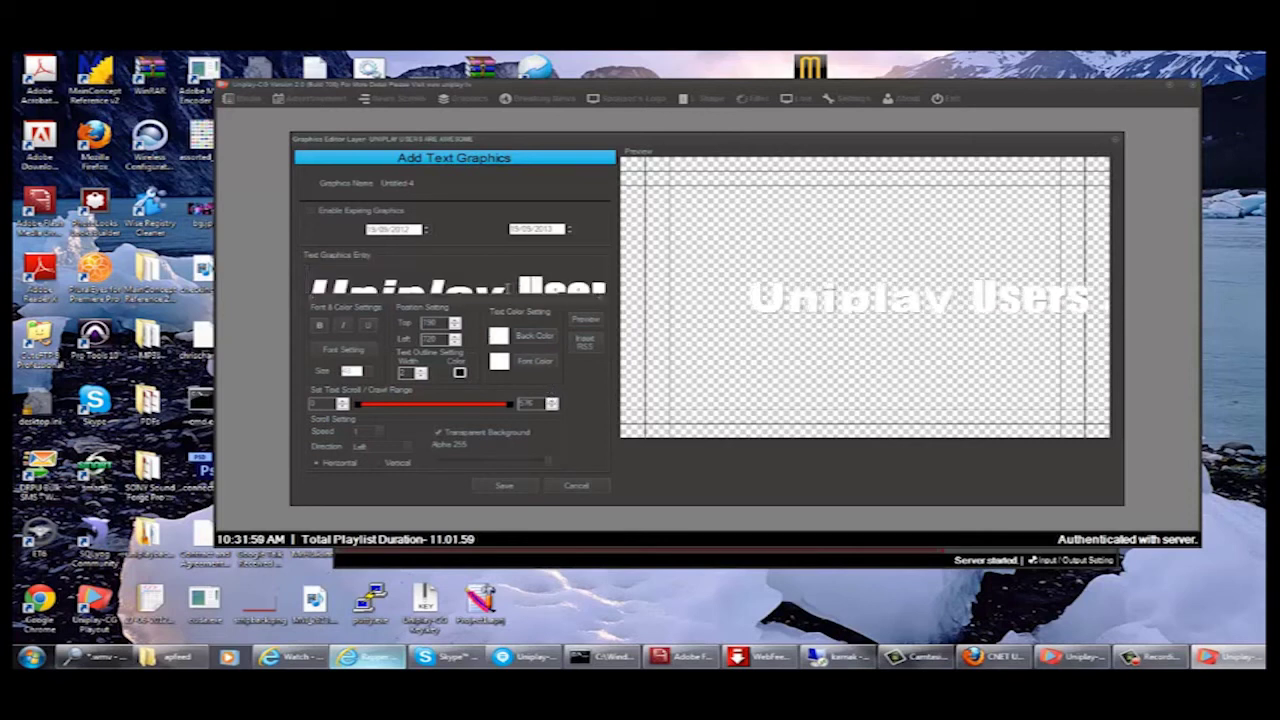
- Make the word 'Uniplay' red while the rest stays white, then replay the preview
{"action": "left_click_drag", "start_coordinate": [508, 288], "coordinate": [315, 288]}
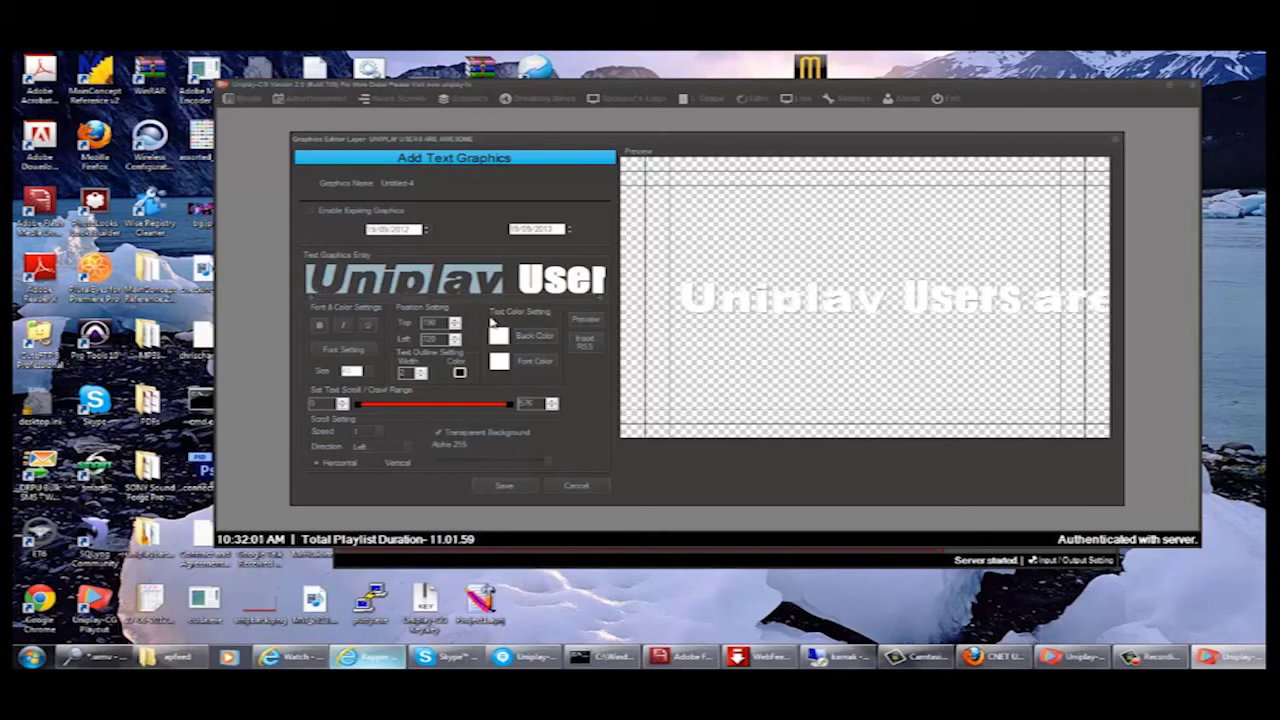
{"action": "left_click", "coordinate": [532, 361]}
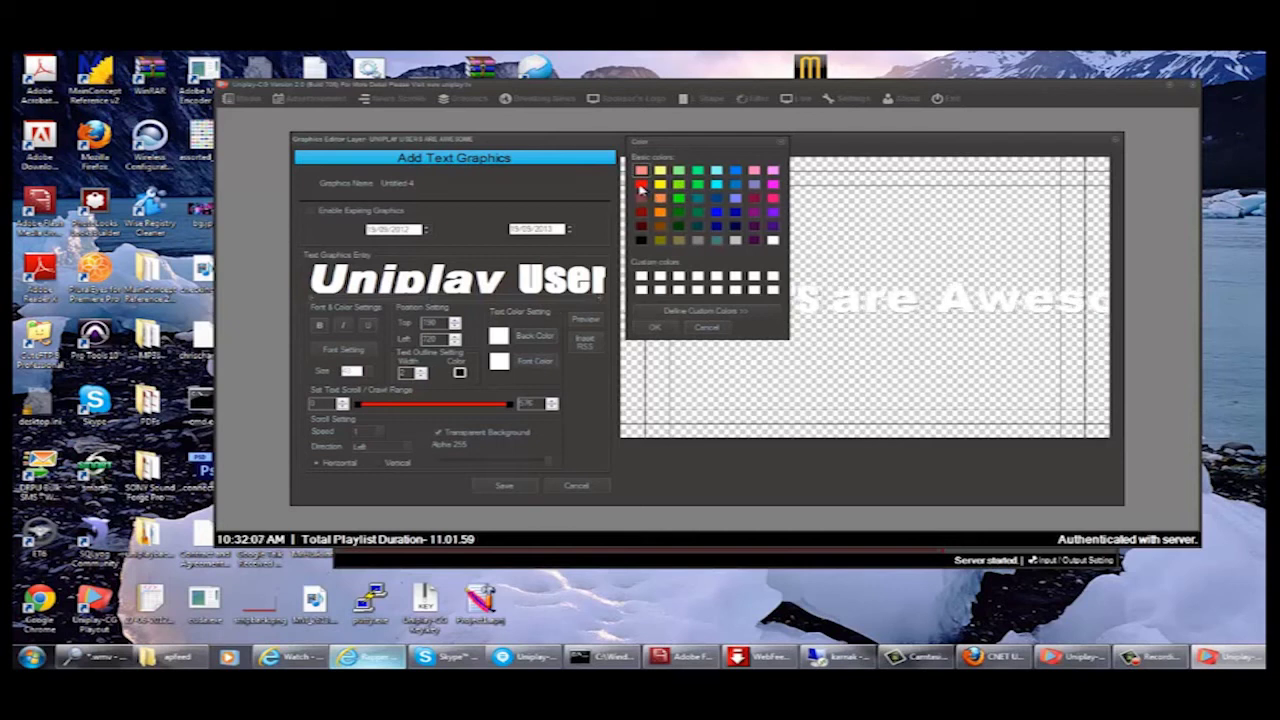
{"action": "left_click", "coordinate": [641, 186]}
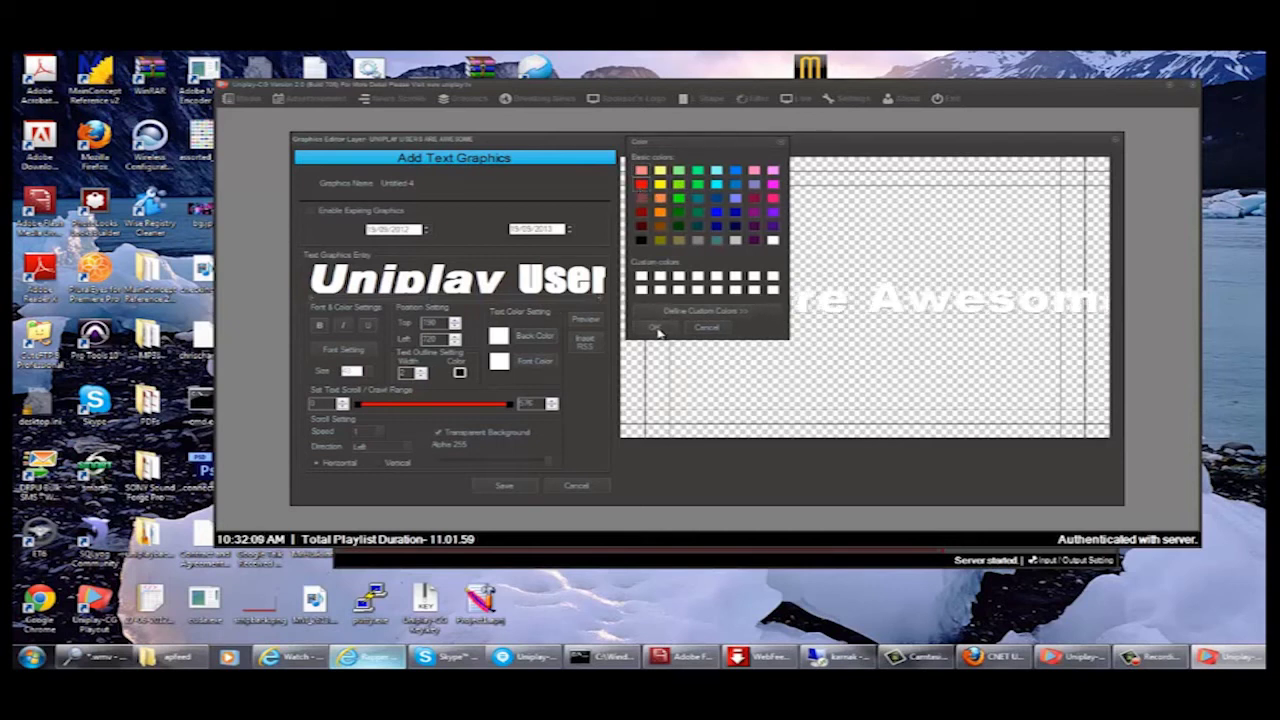
{"action": "left_click", "coordinate": [656, 329]}
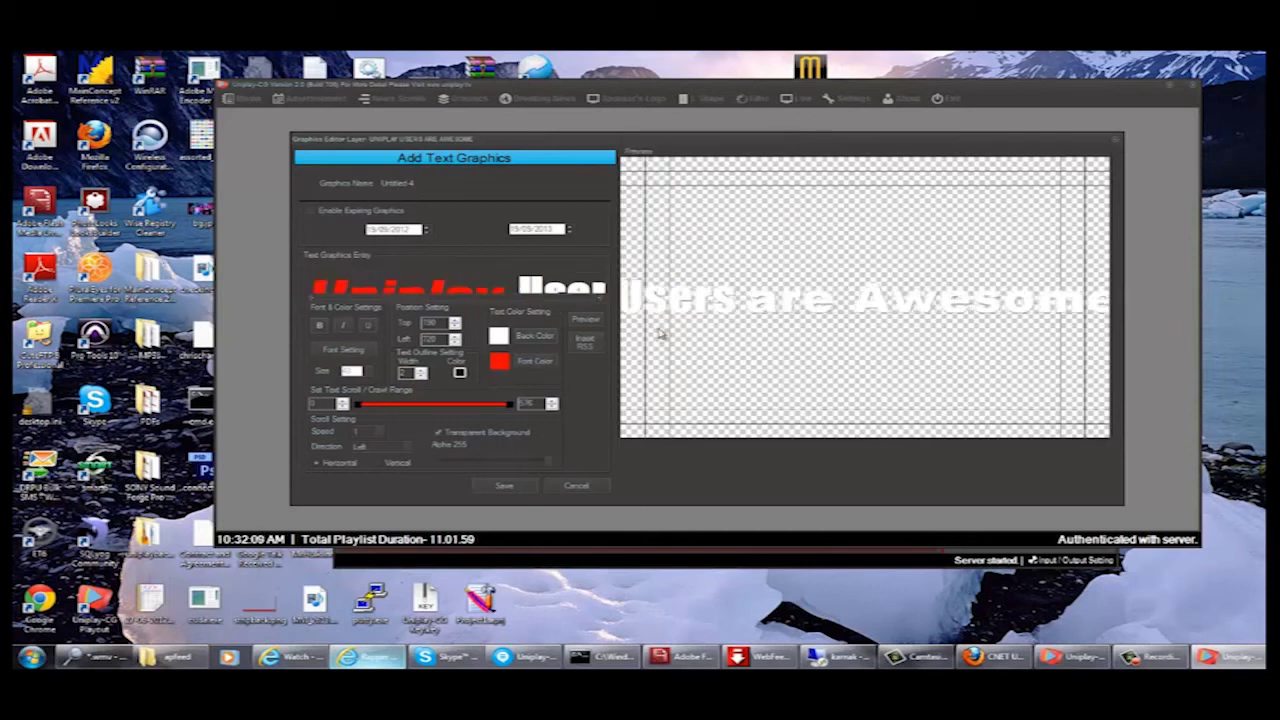
{"action": "left_click", "coordinate": [586, 321]}
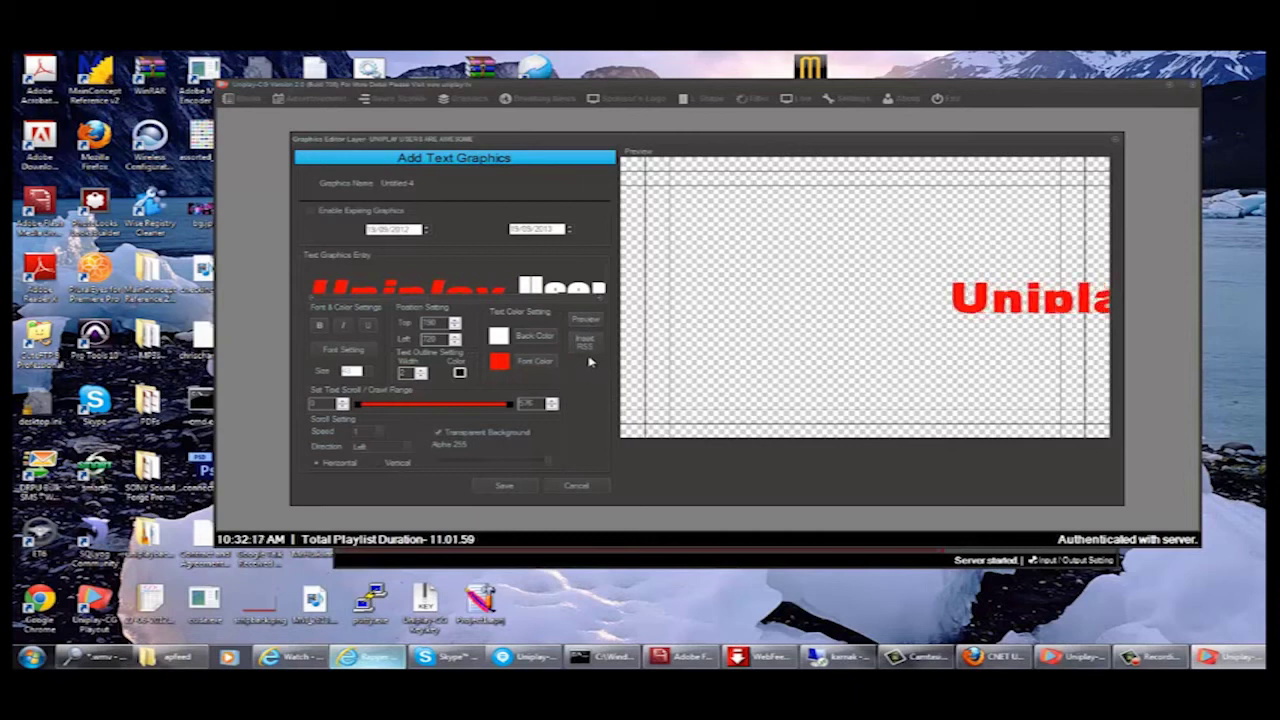
- Pick a new value from the Speed list and preview the scrolling text
{"action": "left_click", "coordinate": [380, 433]}
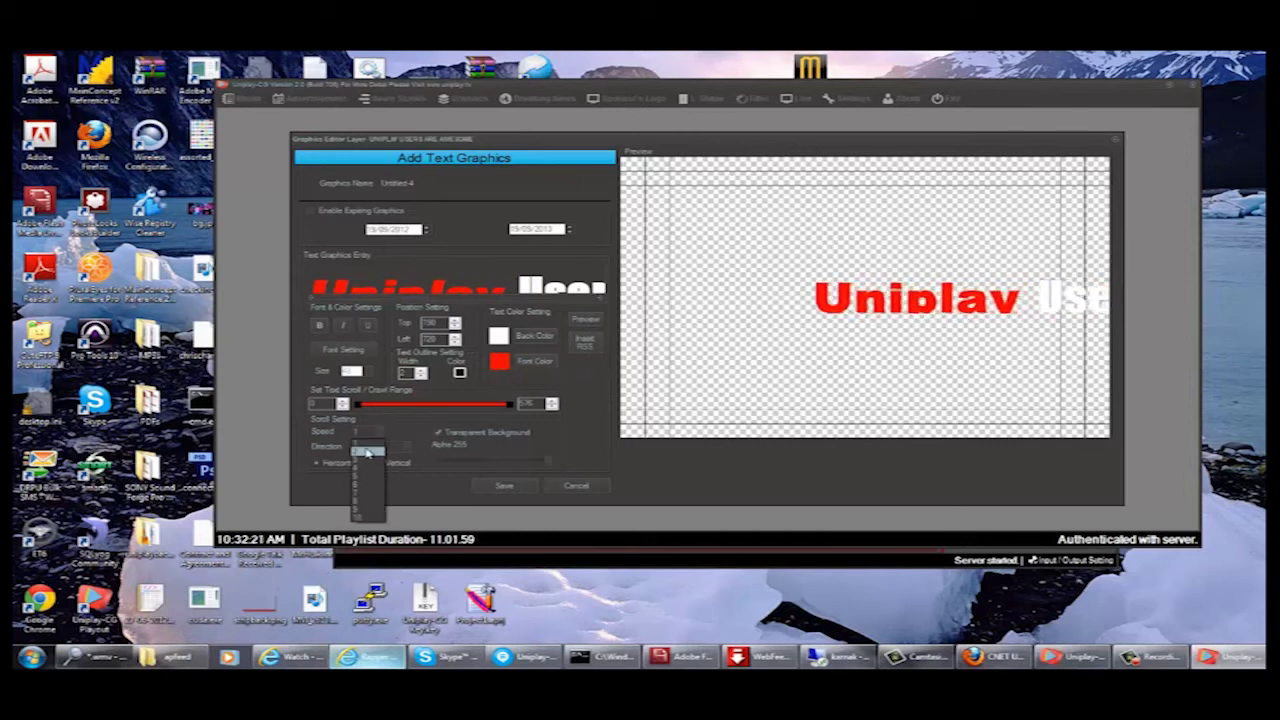
{"action": "left_click", "coordinate": [368, 460]}
{"action": "left_click", "coordinate": [590, 320]}
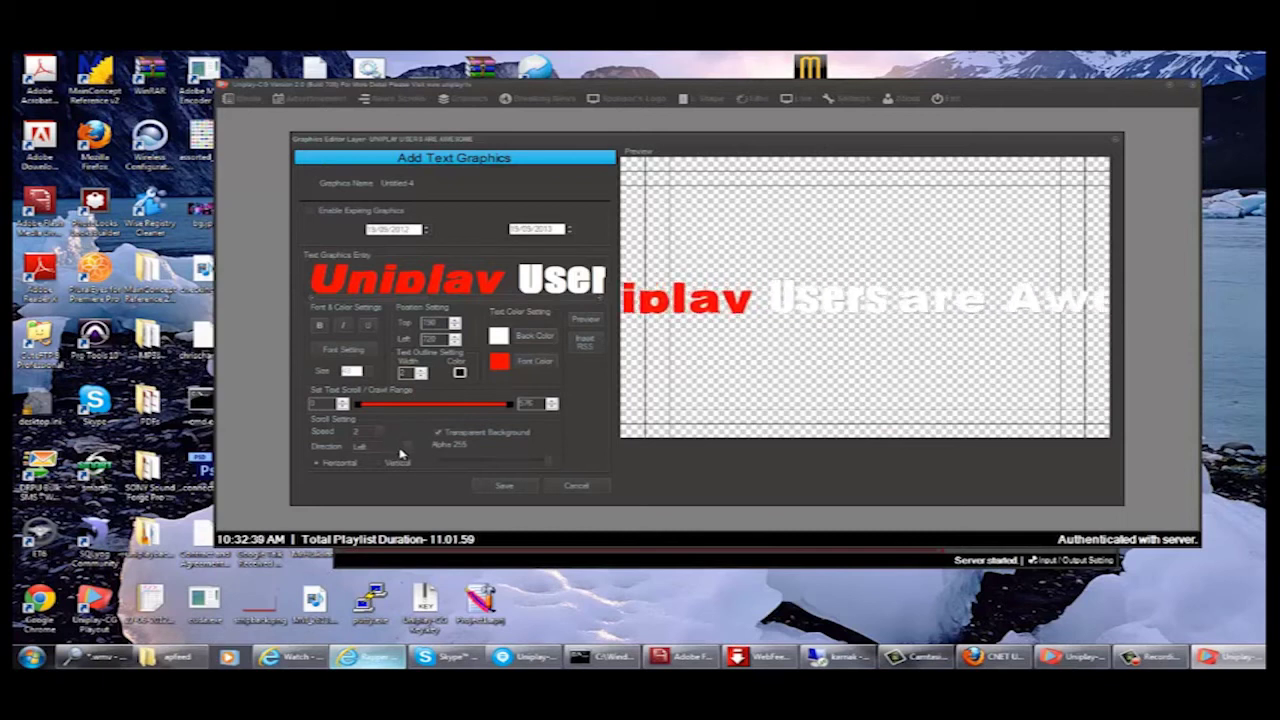
- Set the scroll direction to Right, preview it, then change the speed to 1
{"action": "left_click", "coordinate": [405, 449]}
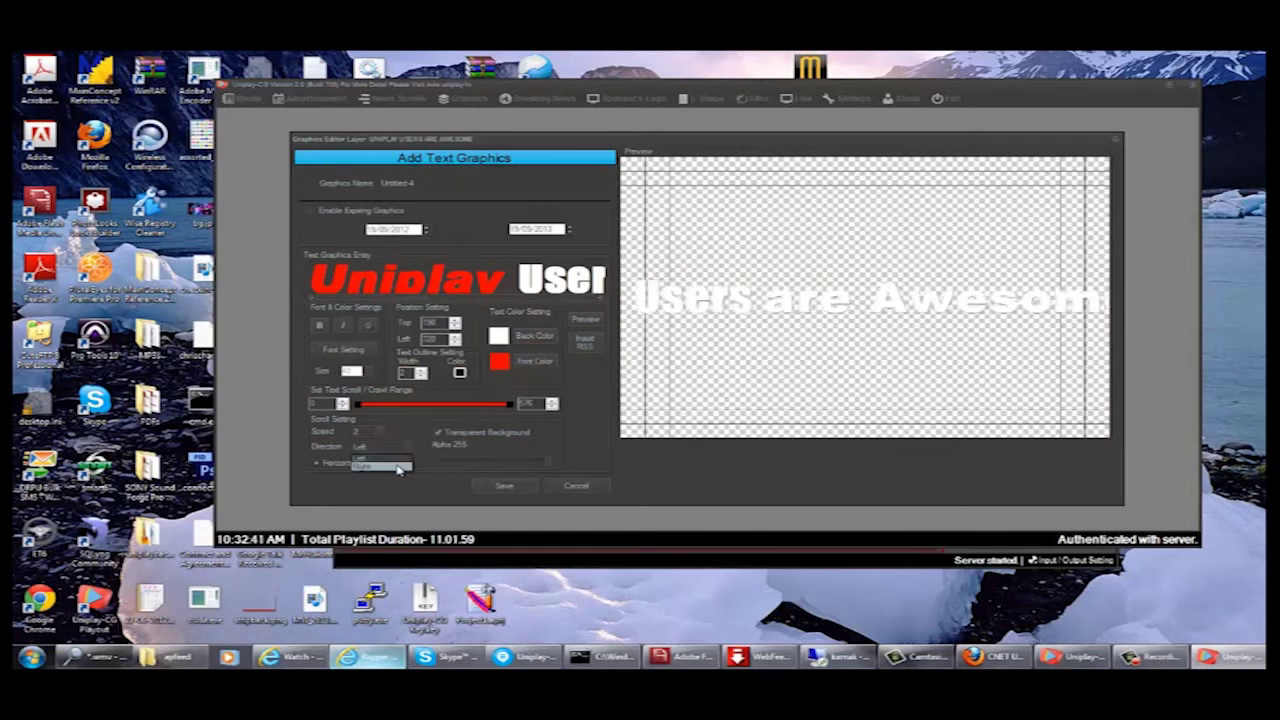
{"action": "left_click", "coordinate": [398, 468]}
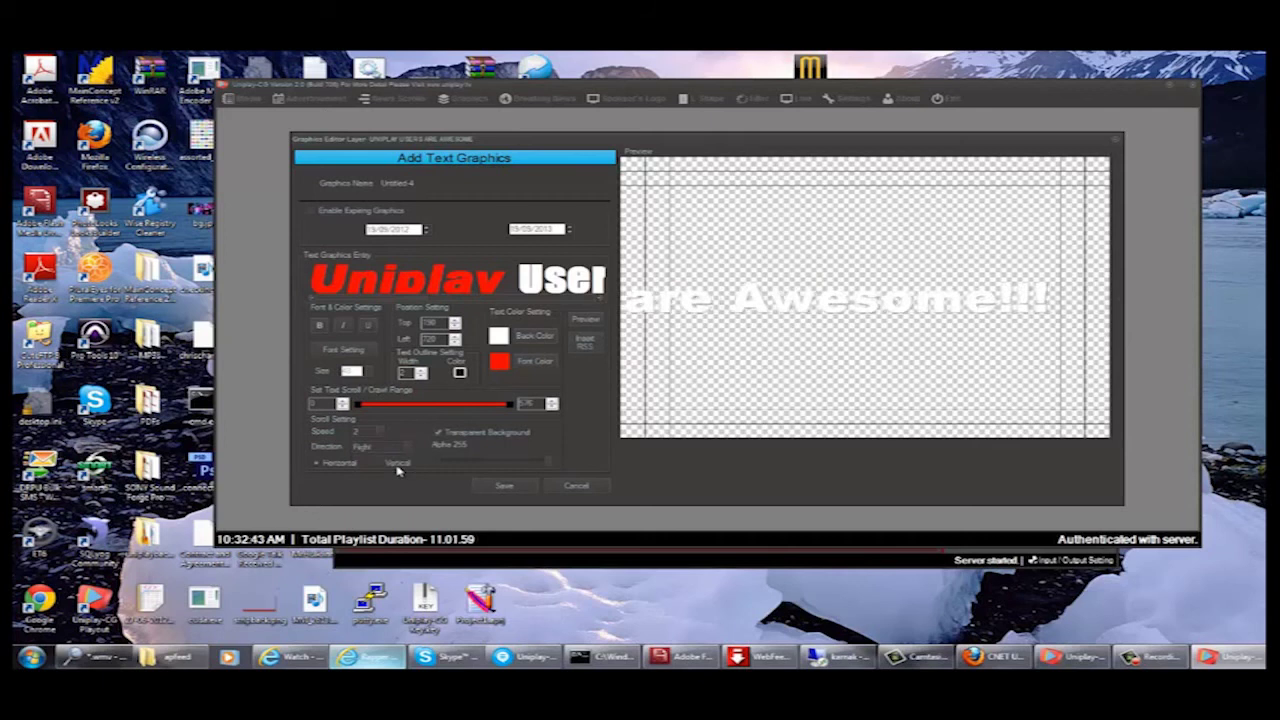
{"action": "left_click", "coordinate": [588, 326]}
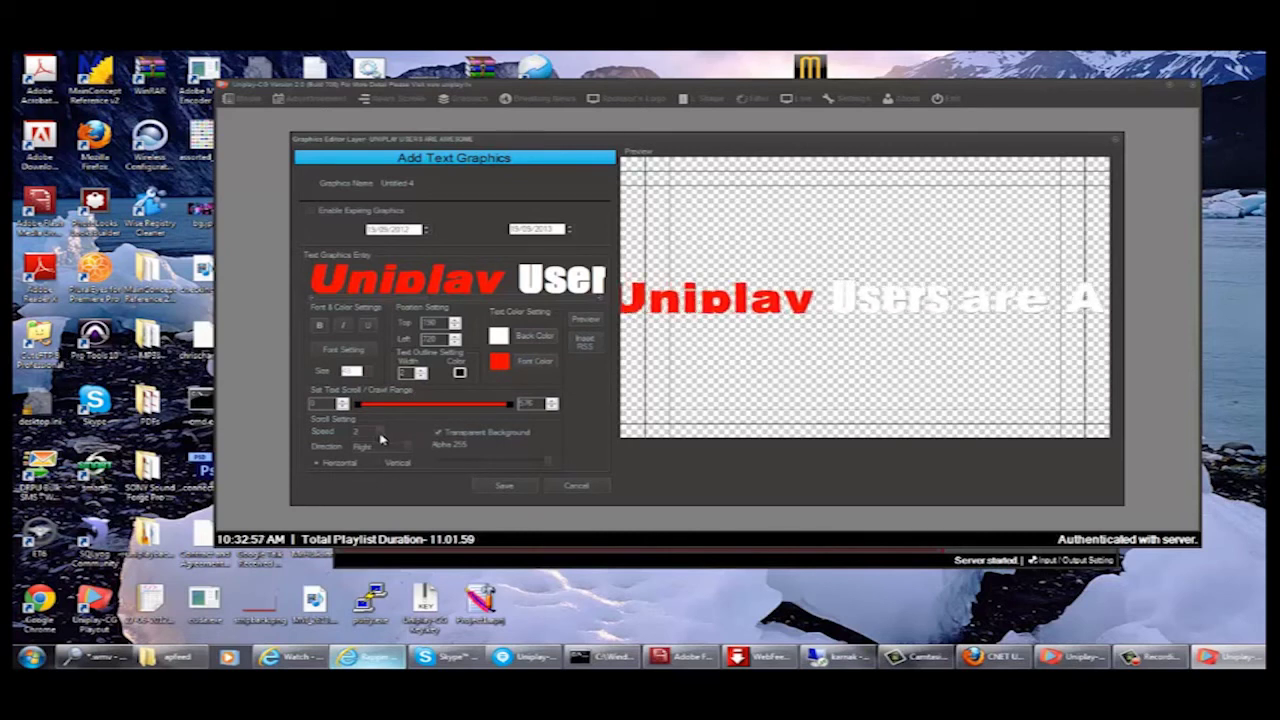
{"action": "left_click", "coordinate": [374, 432]}
{"action": "left_click", "coordinate": [367, 452]}
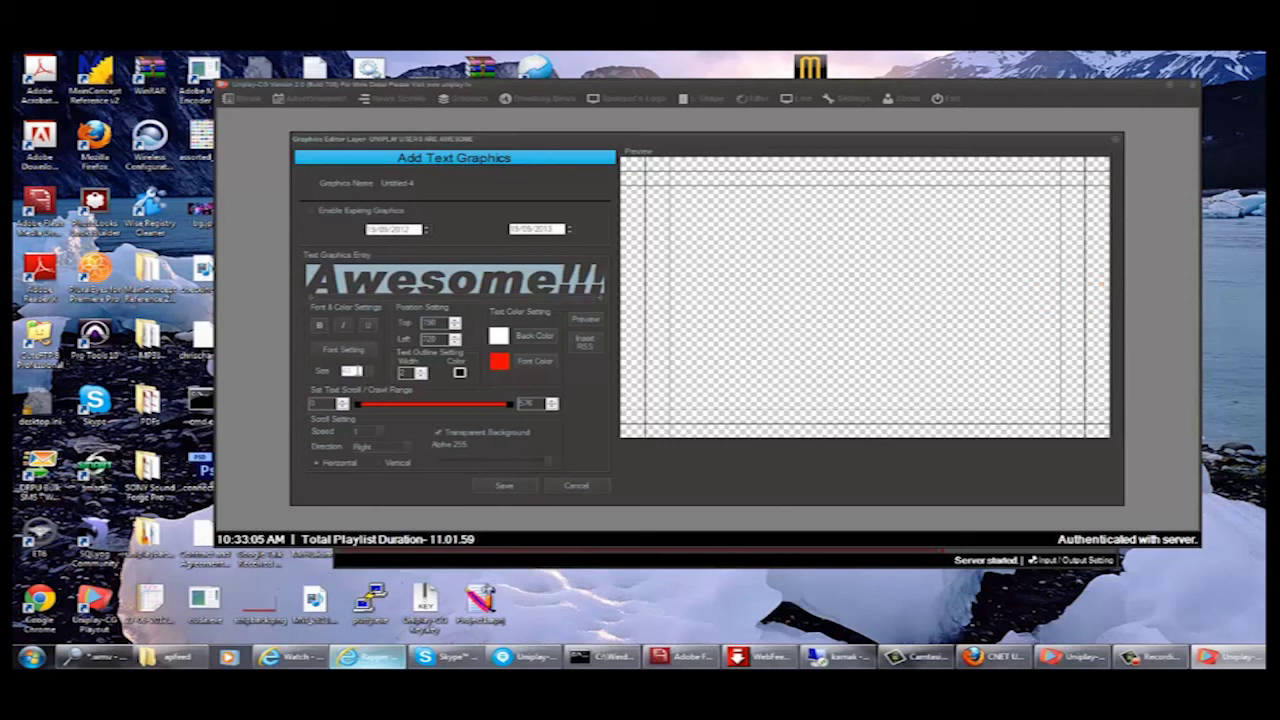
- Select the whole font size value and preview the scrolling text
{"action": "left_click", "coordinate": [351, 371]}
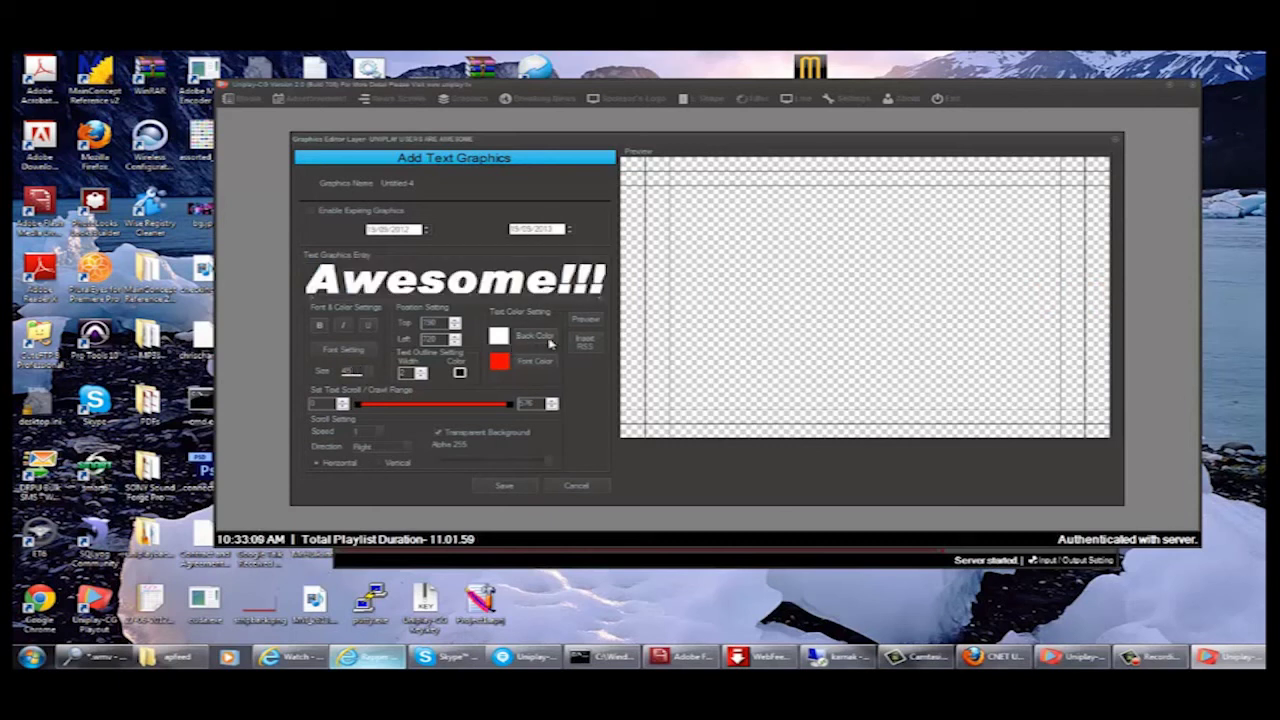
{"action": "key", "text": "ctrl+a"}
{"action": "left_click", "coordinate": [586, 320]}
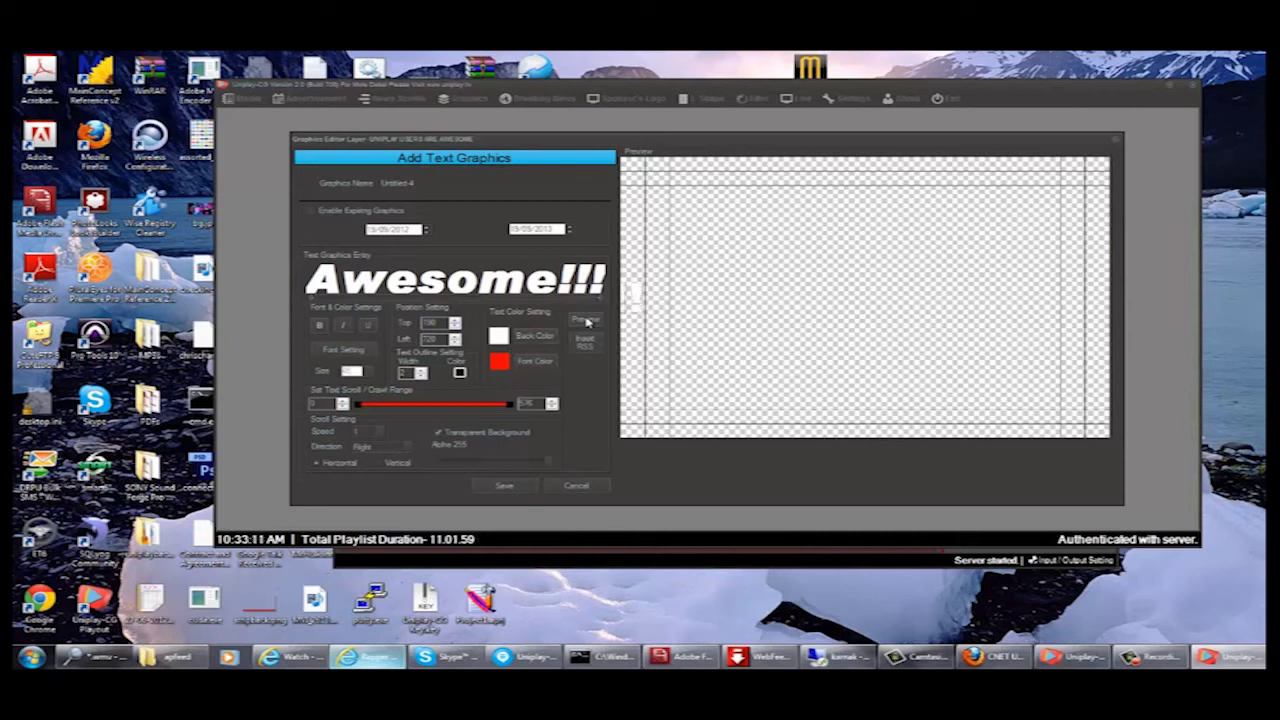
- Set the scroll direction to Left and replay the preview
{"action": "left_click", "coordinate": [396, 447]}
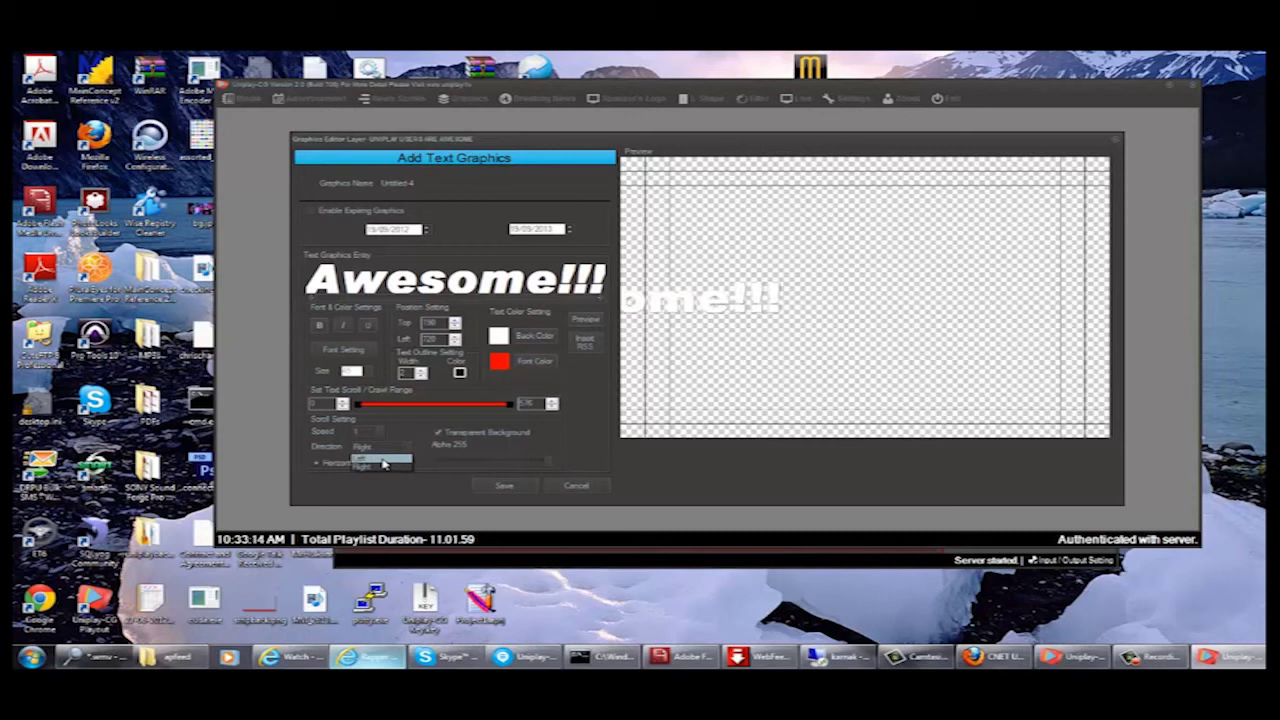
{"action": "left_click", "coordinate": [366, 456]}
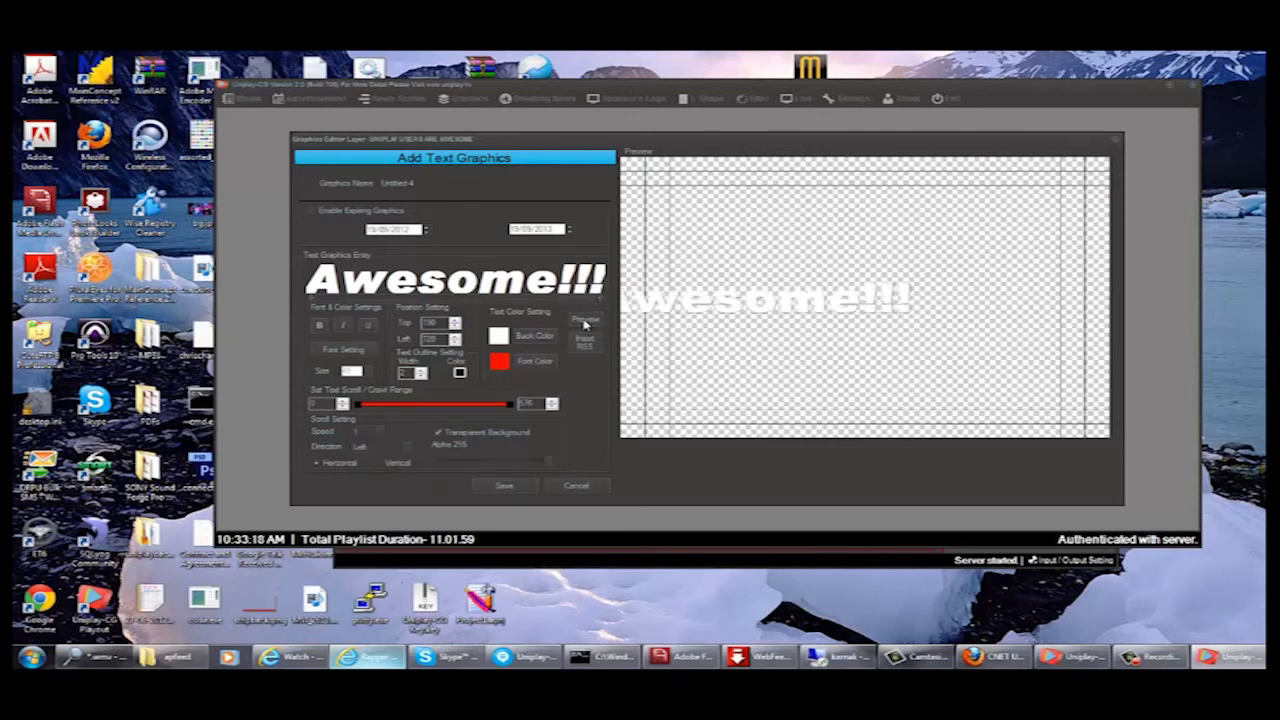
{"action": "left_click", "coordinate": [585, 321]}
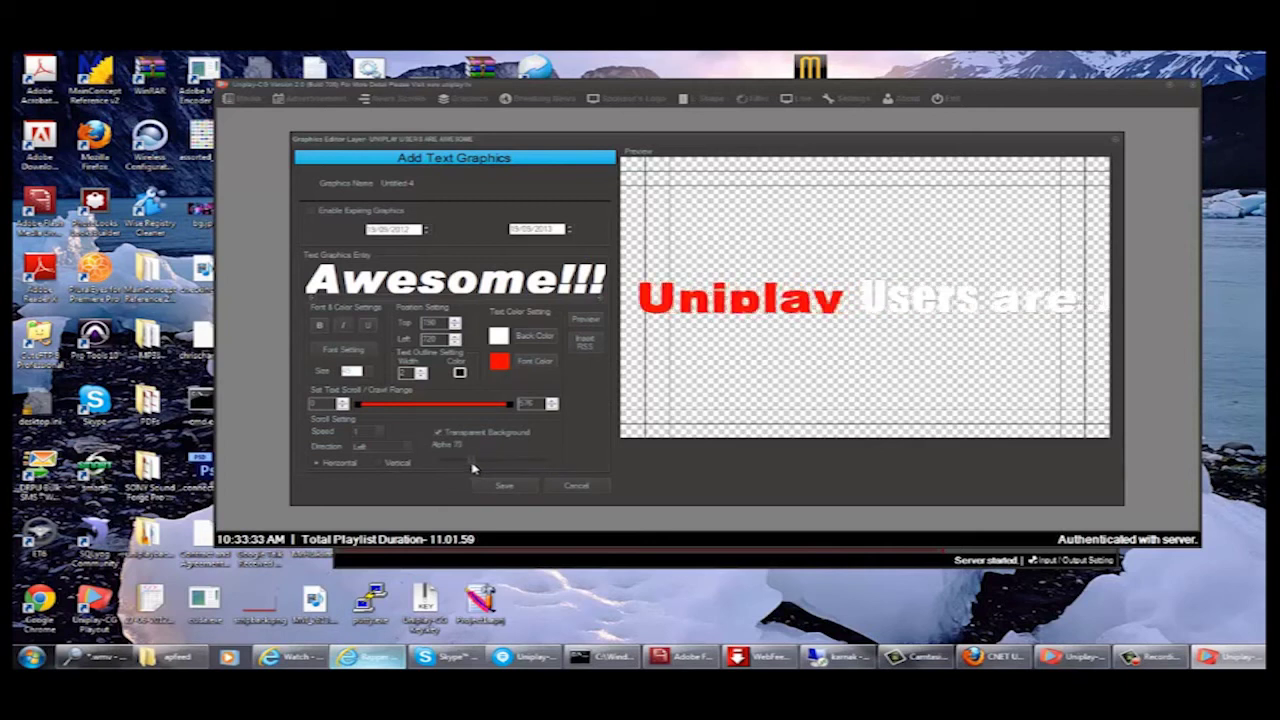
- Preview the text at the lower alpha, save the graphic, and exit the Graphics Editor
{"action": "left_click", "coordinate": [584, 320]}
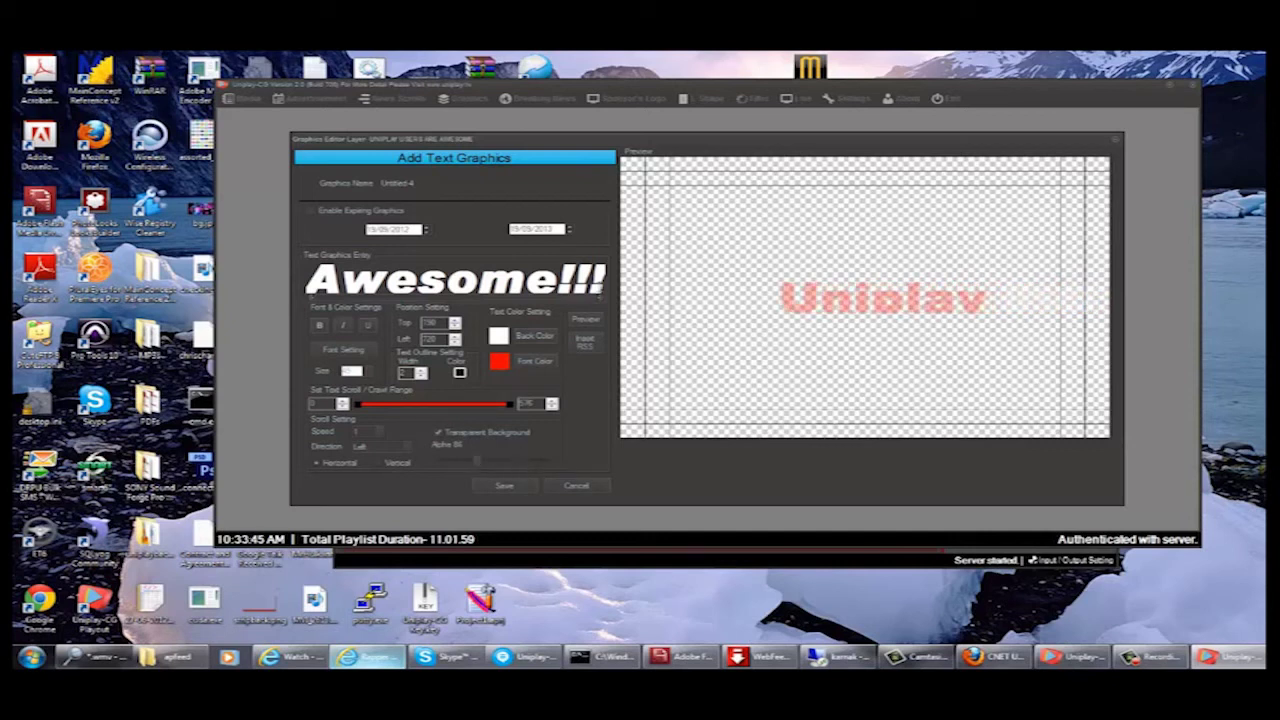
{"action": "left_click", "coordinate": [587, 324]}
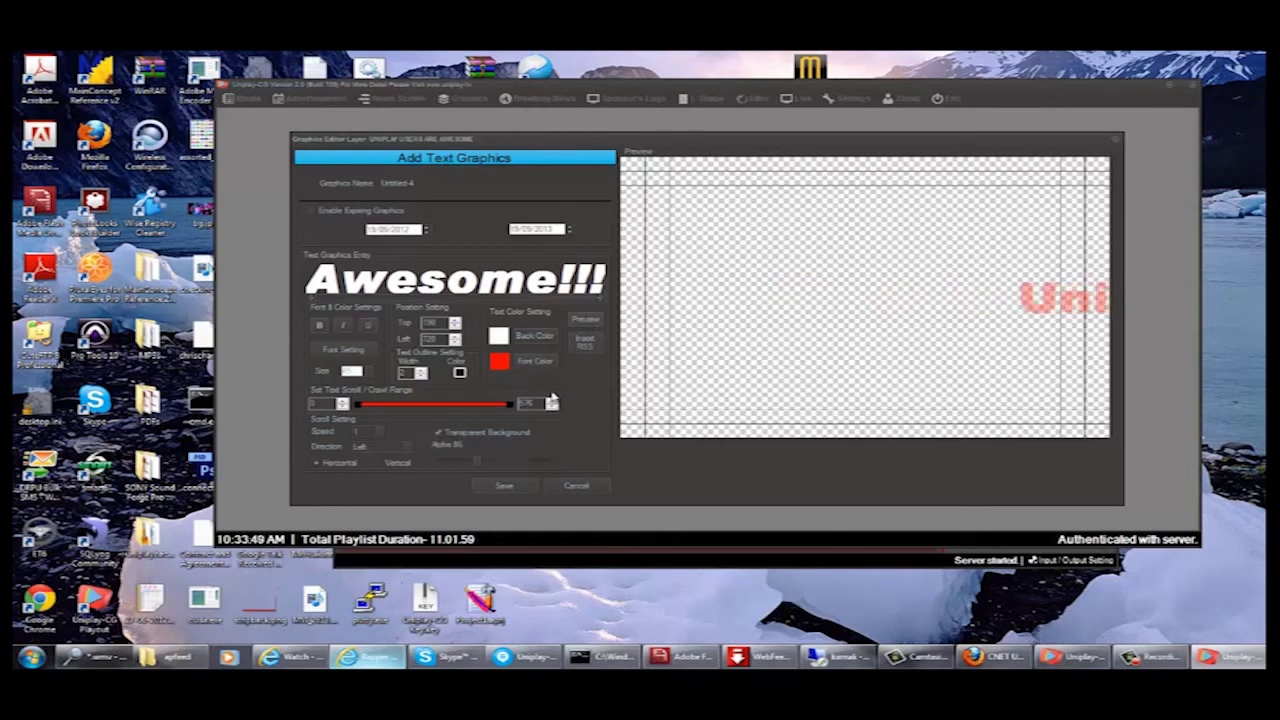
{"action": "left_click", "coordinate": [505, 486]}
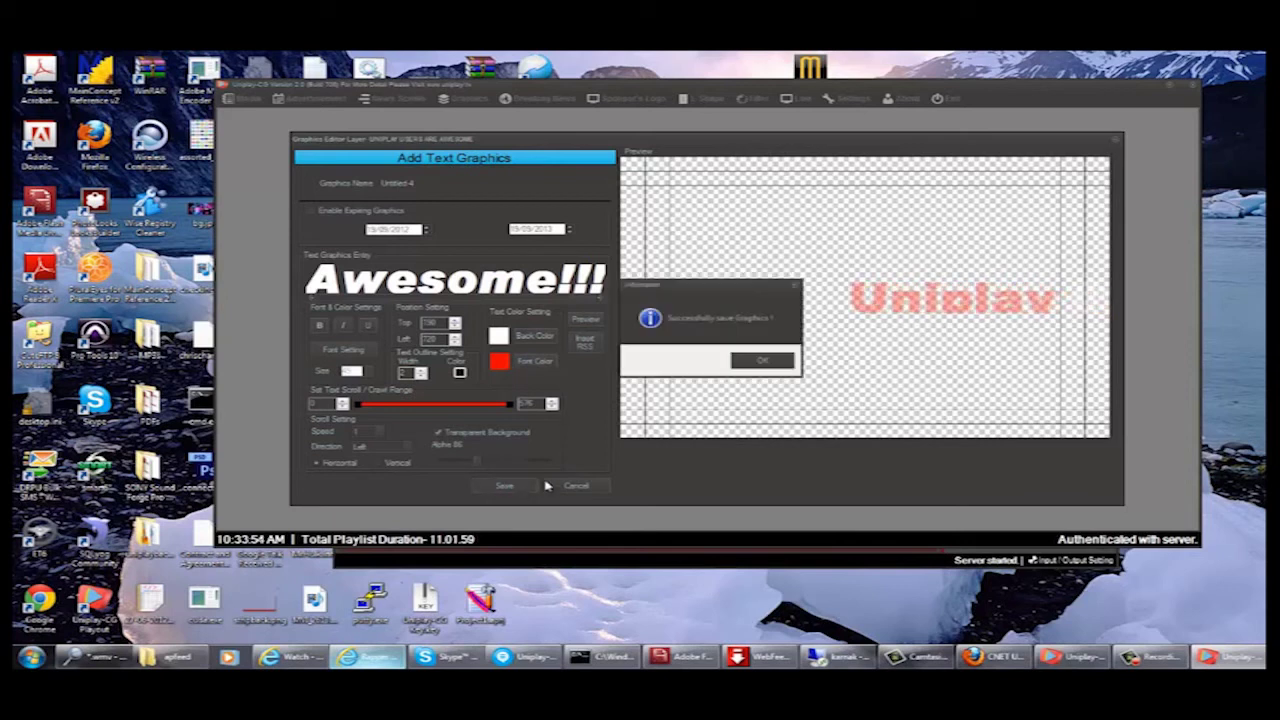
{"action": "left_click", "coordinate": [765, 361]}
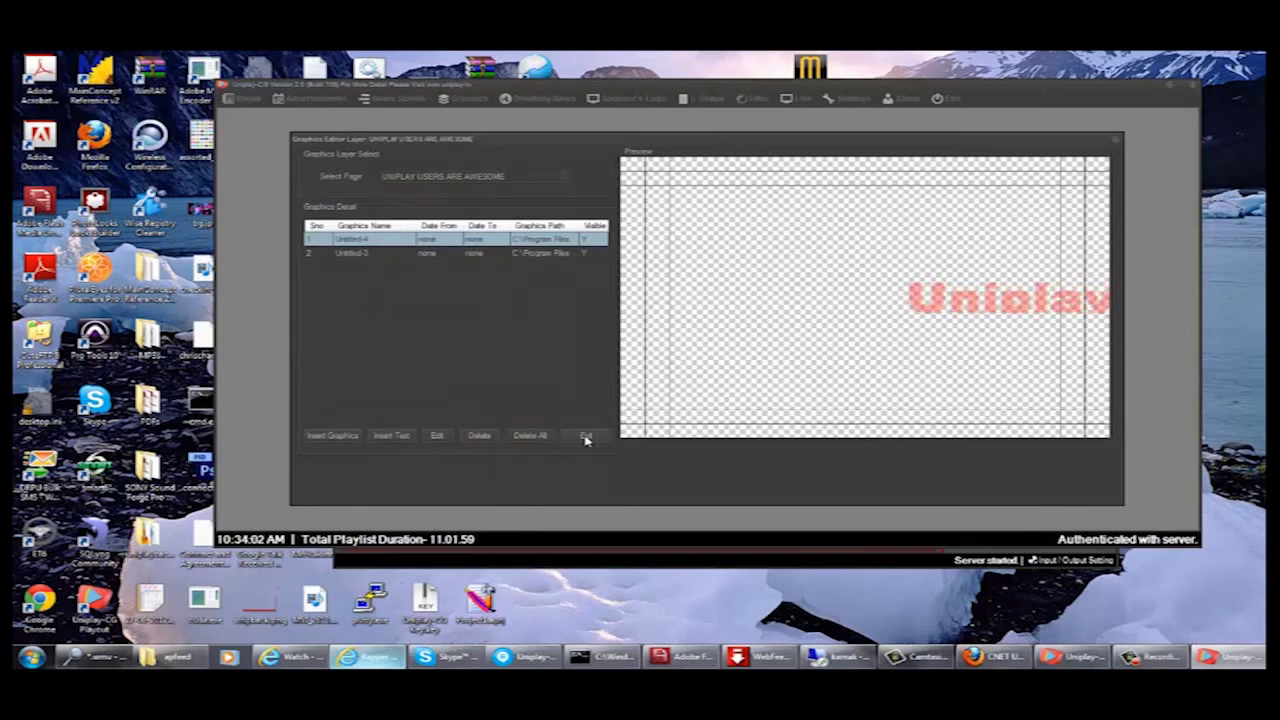
{"action": "left_click", "coordinate": [586, 437]}
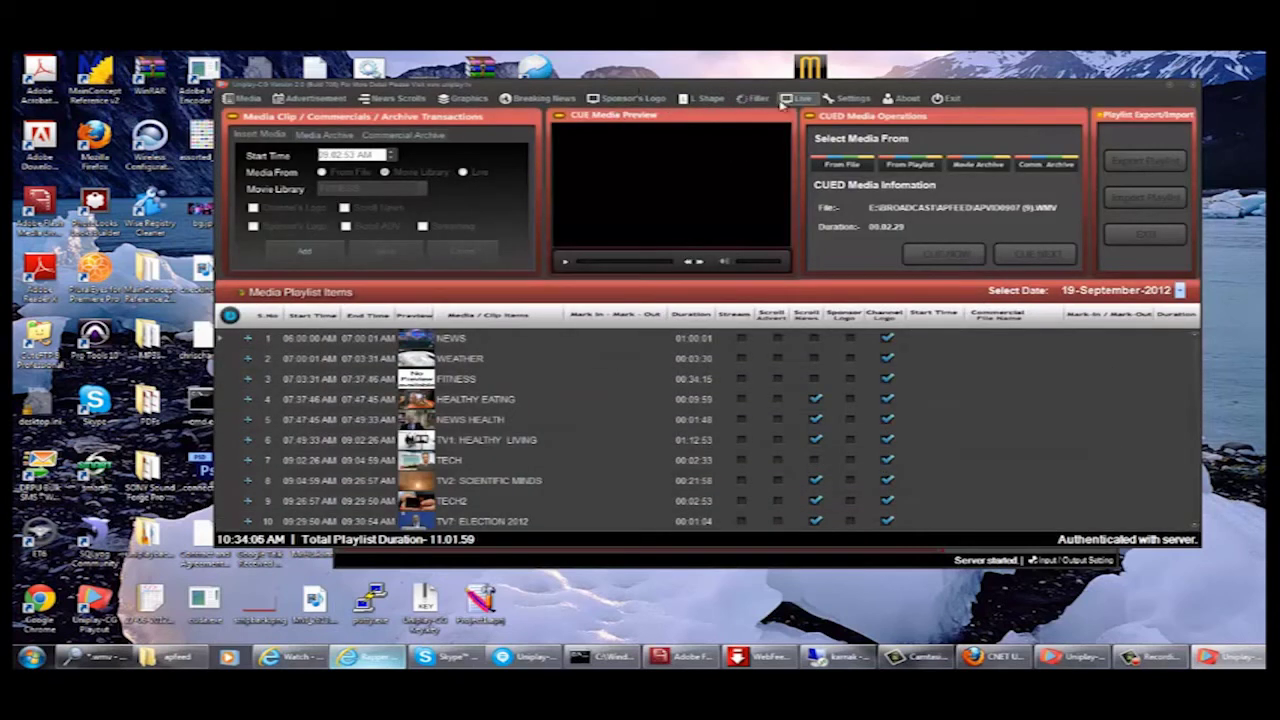
- Adjust an option in Settings > Graphics Overlay Setting, save the settings and exit
{"action": "left_click", "coordinate": [852, 100]}
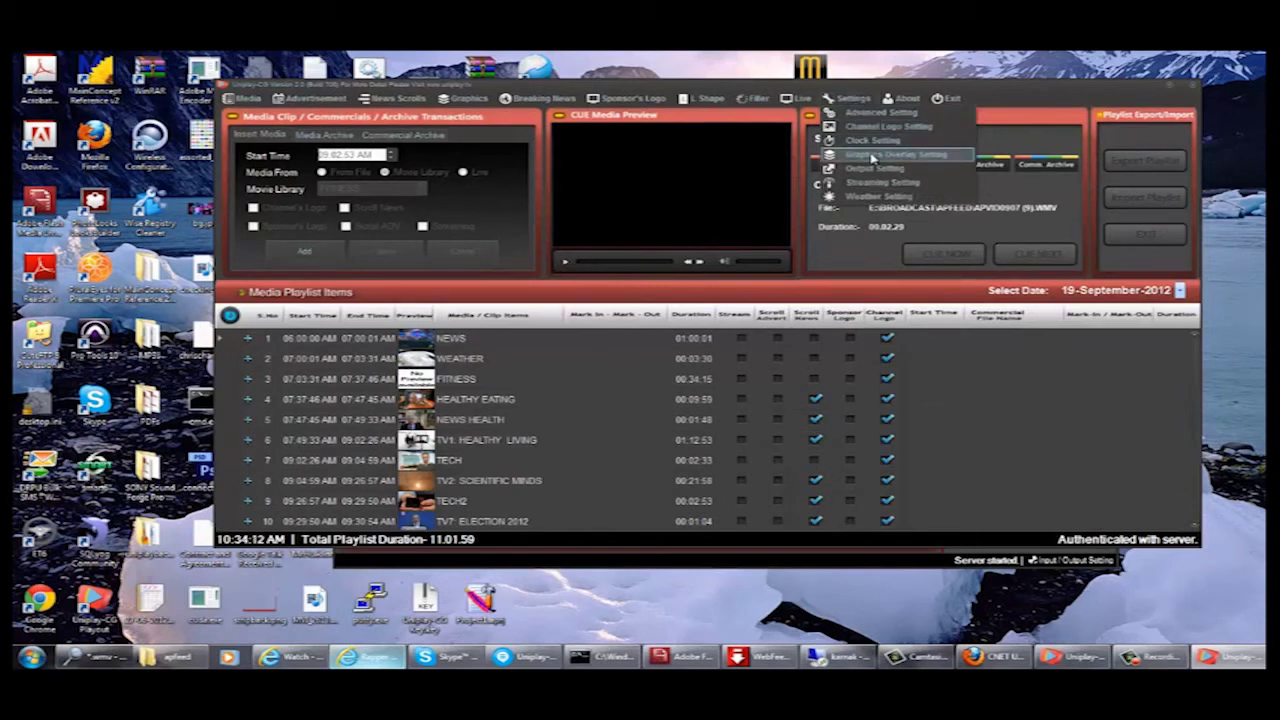
{"action": "left_click", "coordinate": [873, 156]}
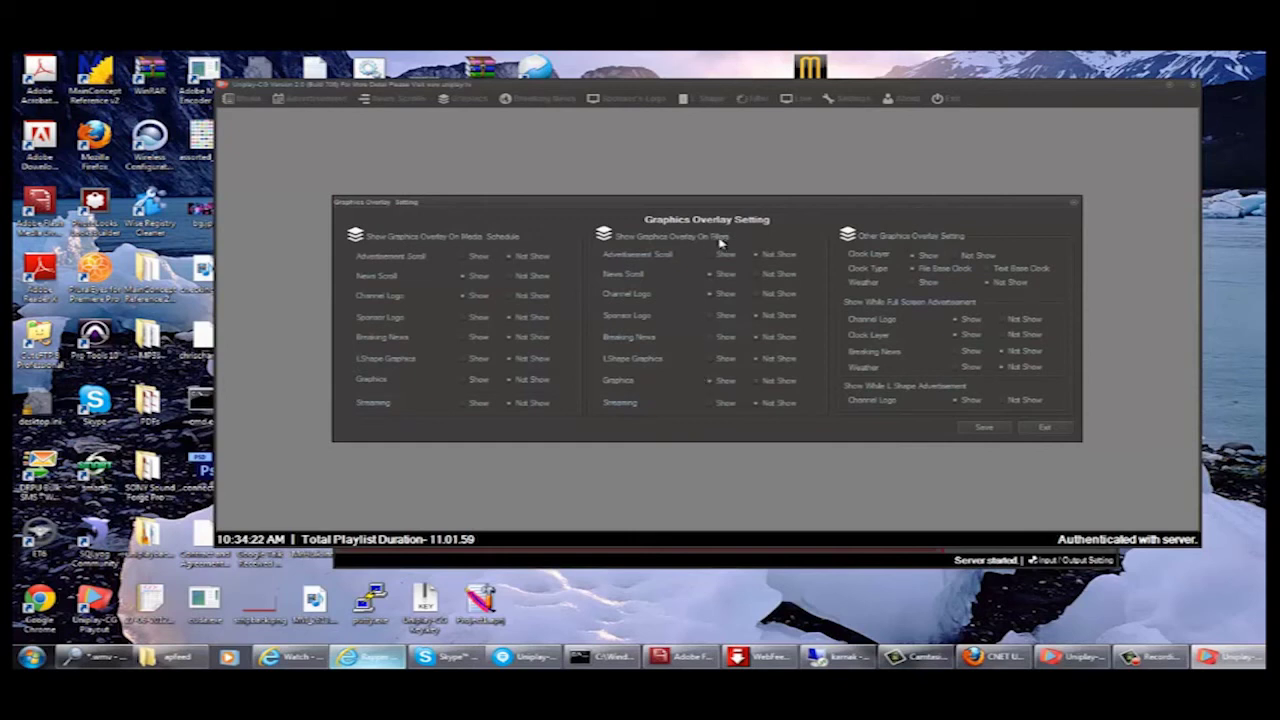
{"action": "left_click", "coordinate": [590, 655]}
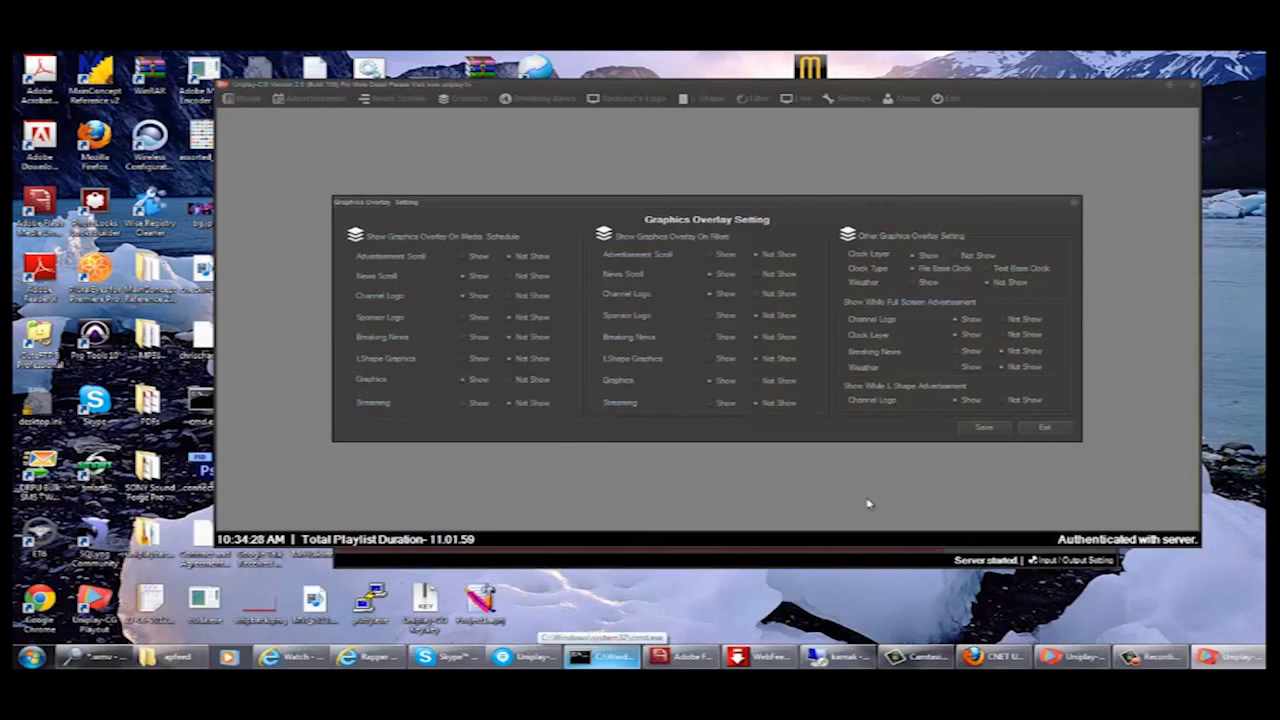
{"action": "left_click", "coordinate": [985, 429]}
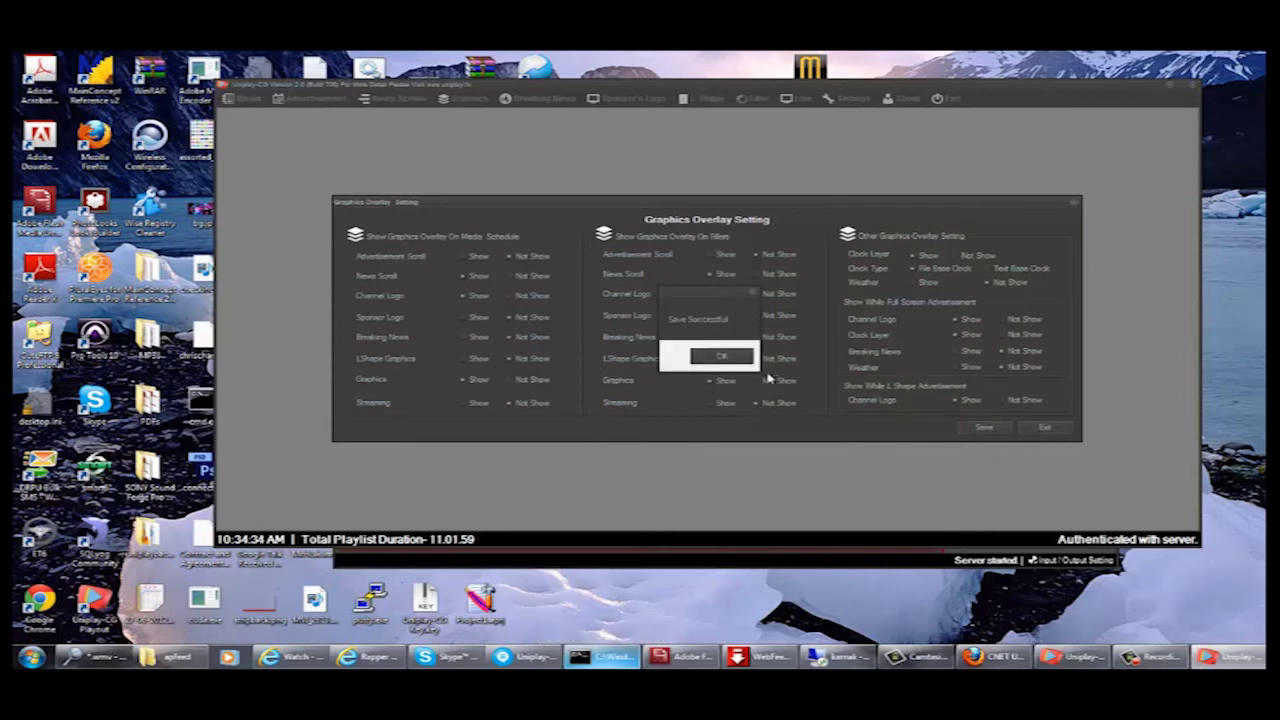
{"action": "key", "text": "Return"}
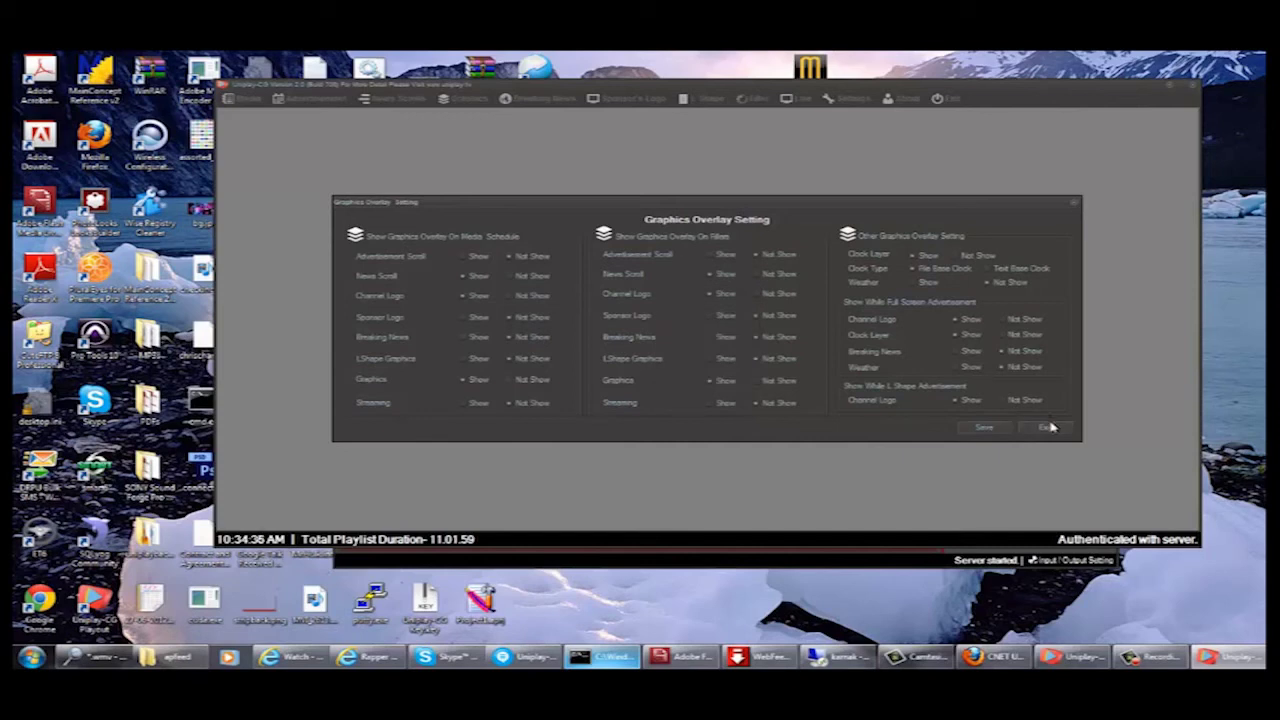
{"action": "left_click", "coordinate": [1047, 427]}
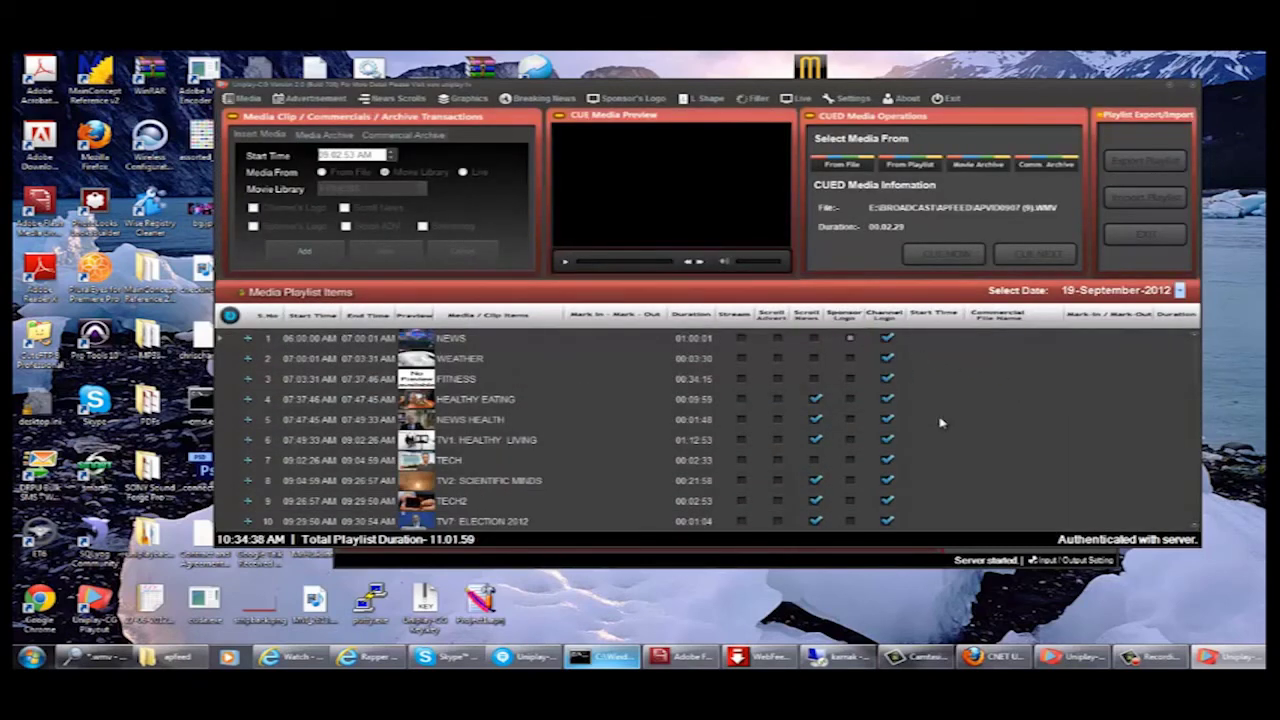
- Bring up the playout monitor showing 'Uniplay Users are Awesome!!!' scrolling over the video
{"action": "left_click", "coordinate": [1074, 658]}
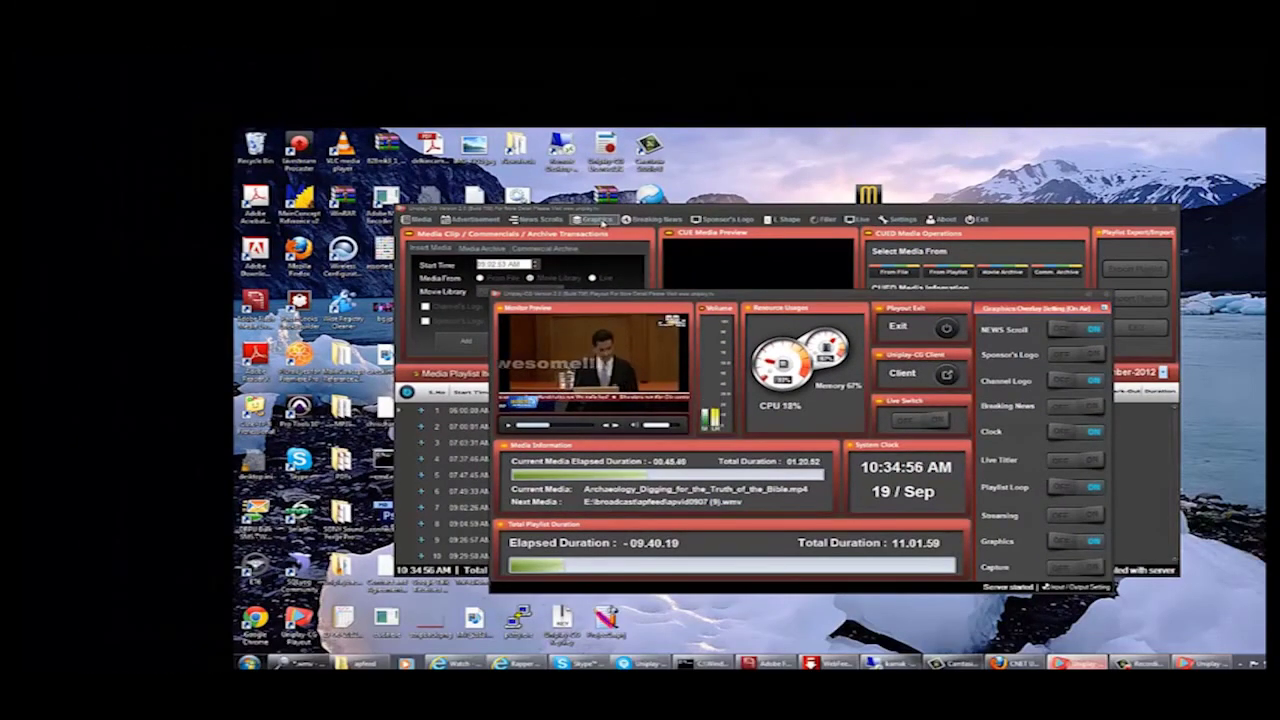
- Open the Graphics editor on the UNIPLAY USERS ARE AWESOME layer and edit Untitled-4
{"action": "left_click", "coordinate": [602, 221]}
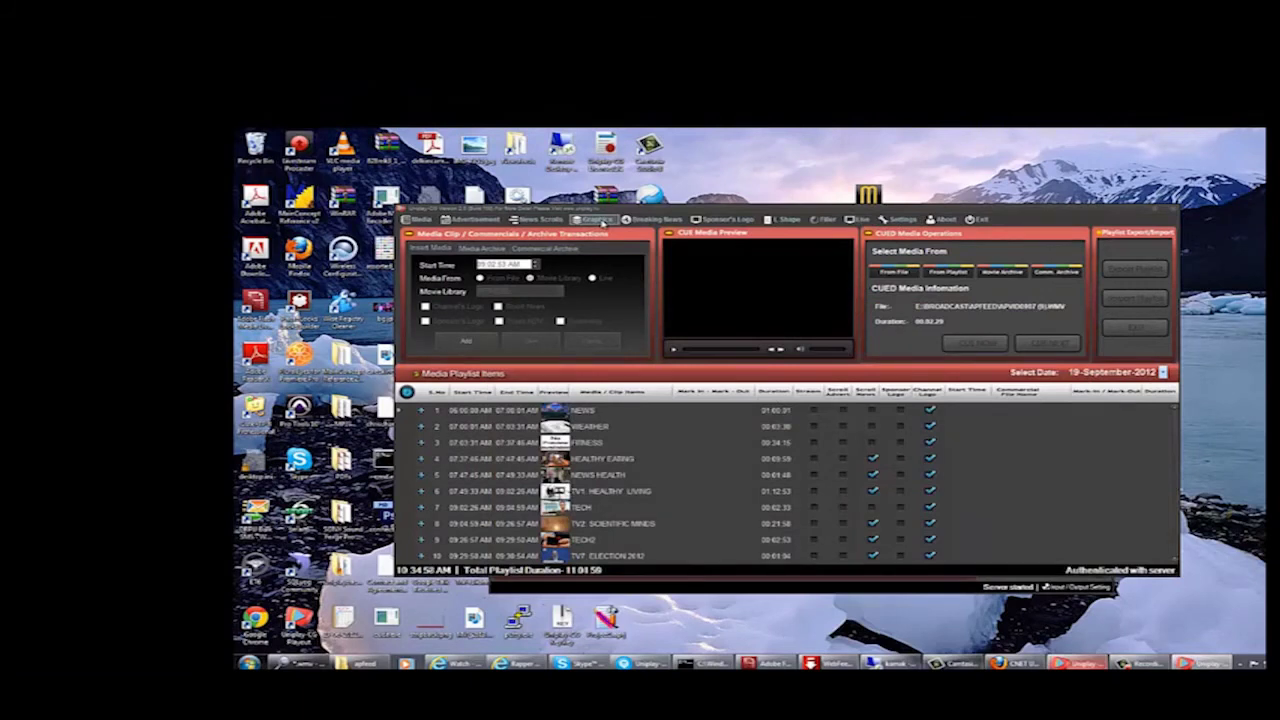
{"action": "left_click", "coordinate": [604, 222]}
{"action": "left_click", "coordinate": [609, 244]}
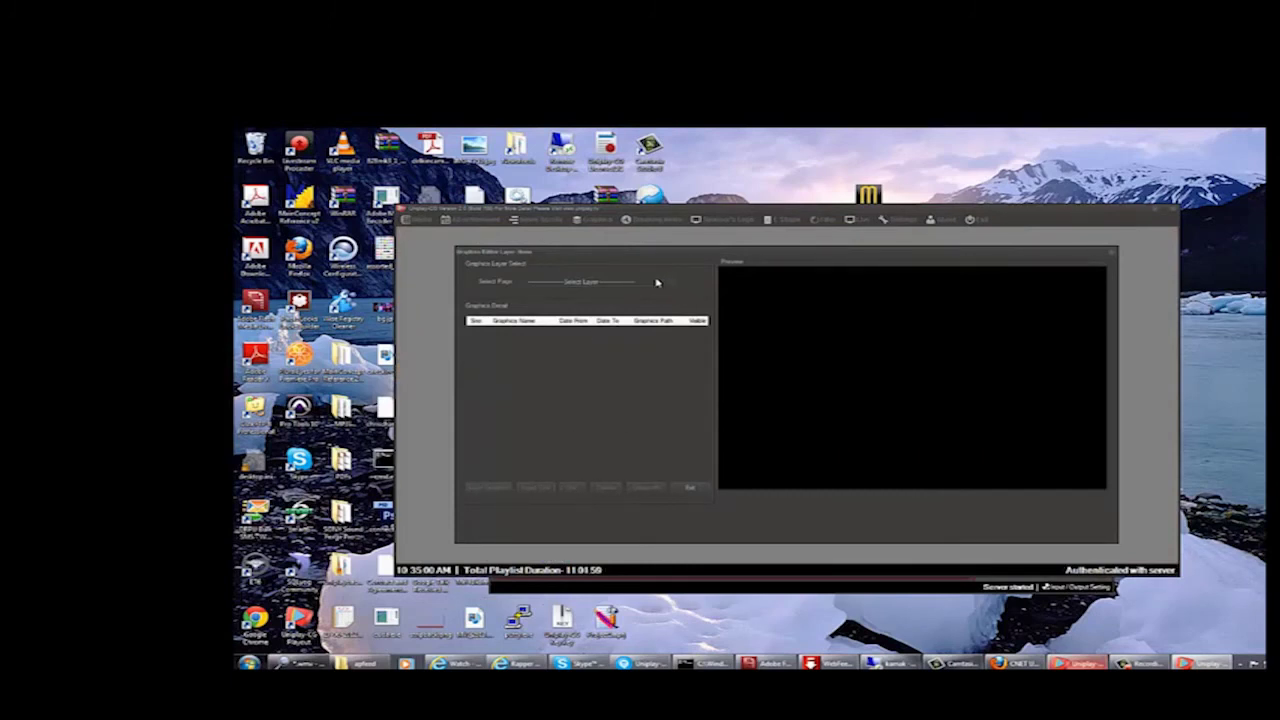
{"action": "left_click", "coordinate": [673, 283]}
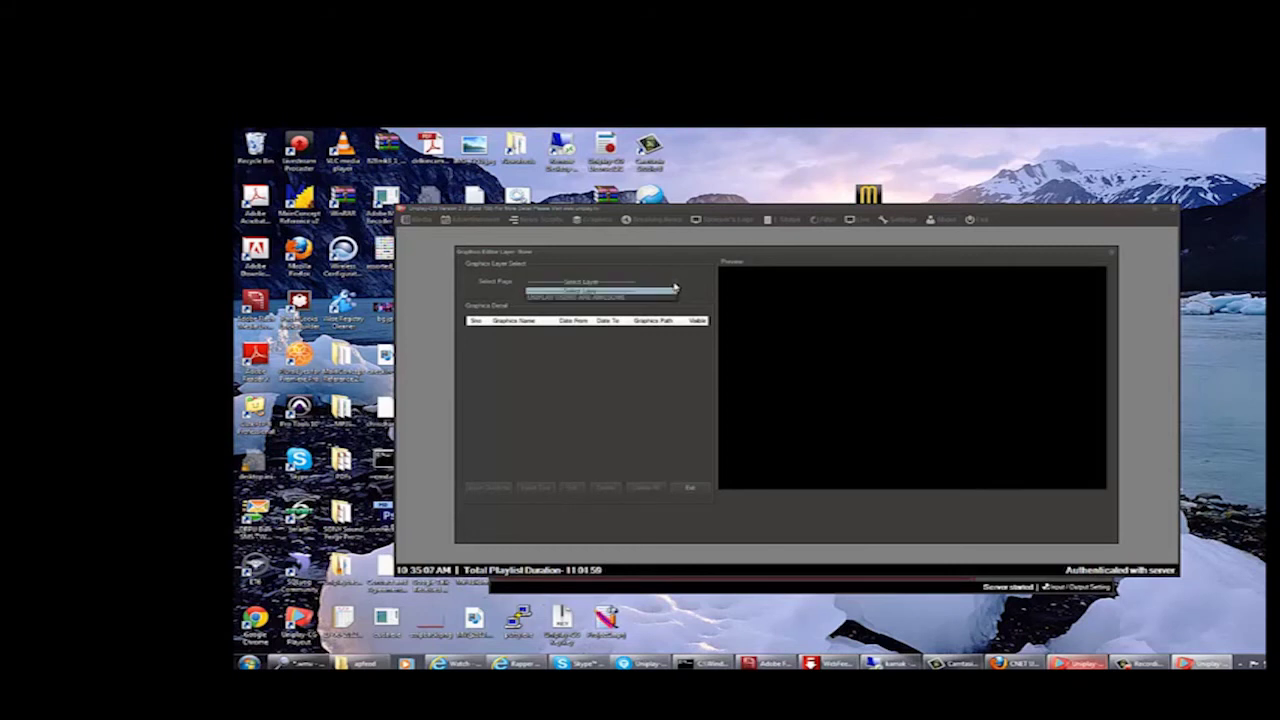
{"action": "left_click", "coordinate": [656, 297]}
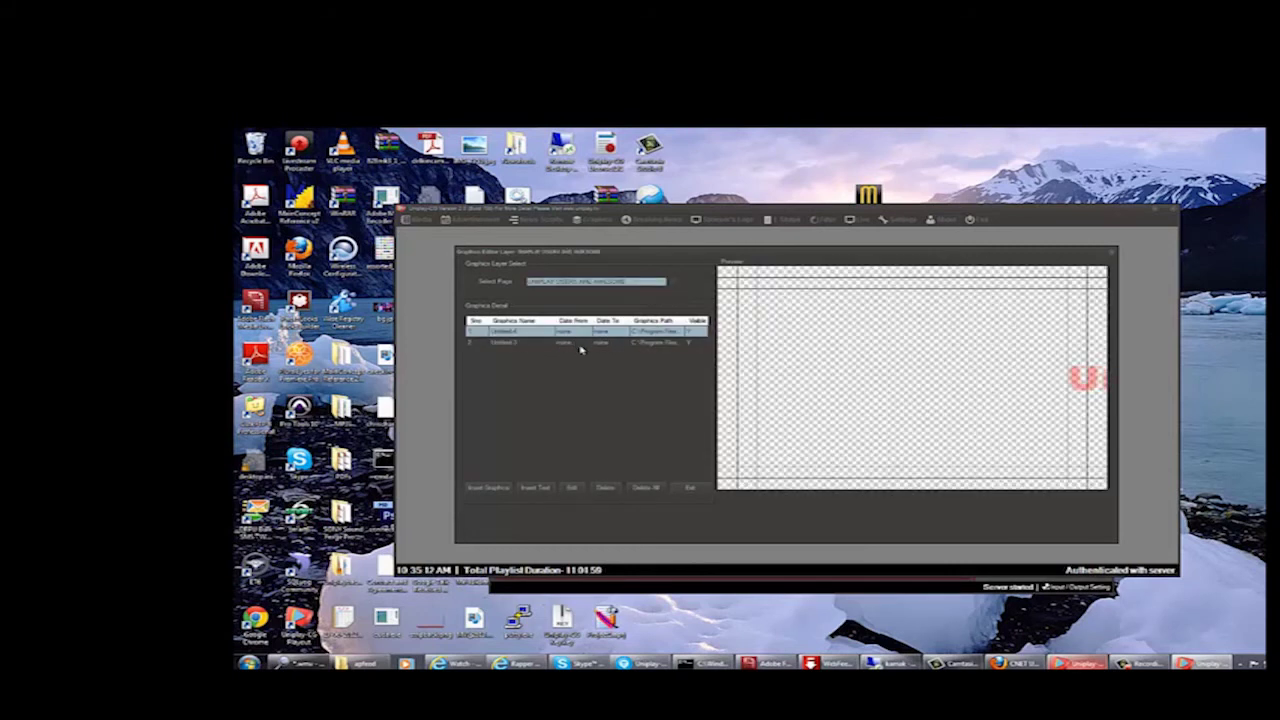
{"action": "left_click", "coordinate": [573, 490]}
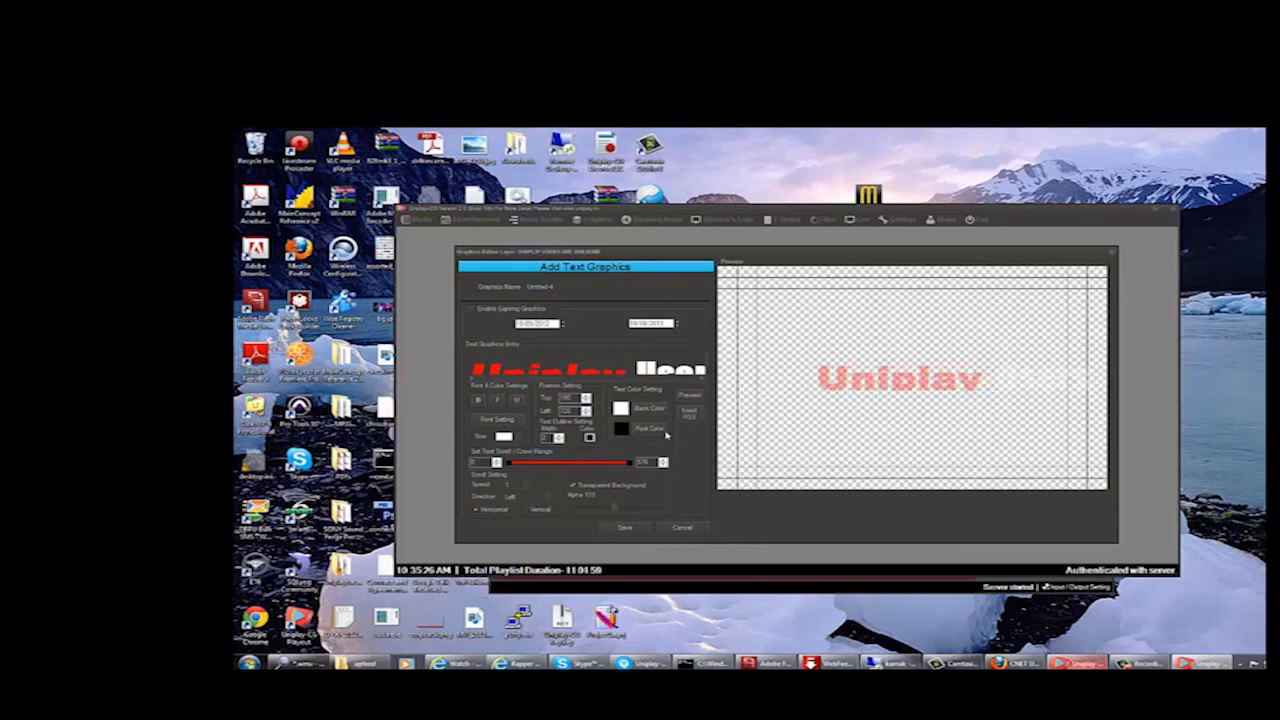
- Preview the adjusted transparency, re-save Untitled-4 and exit the editor
{"action": "left_click", "coordinate": [688, 398]}
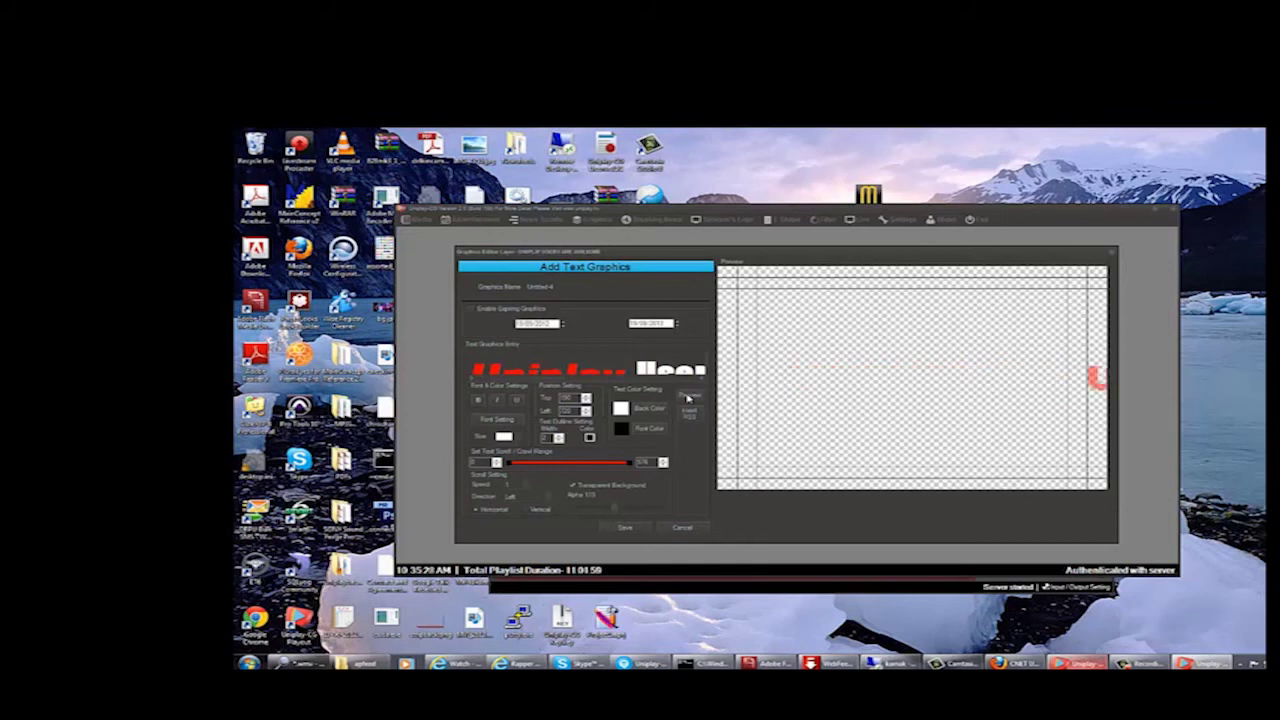
{"action": "left_click", "coordinate": [626, 528]}
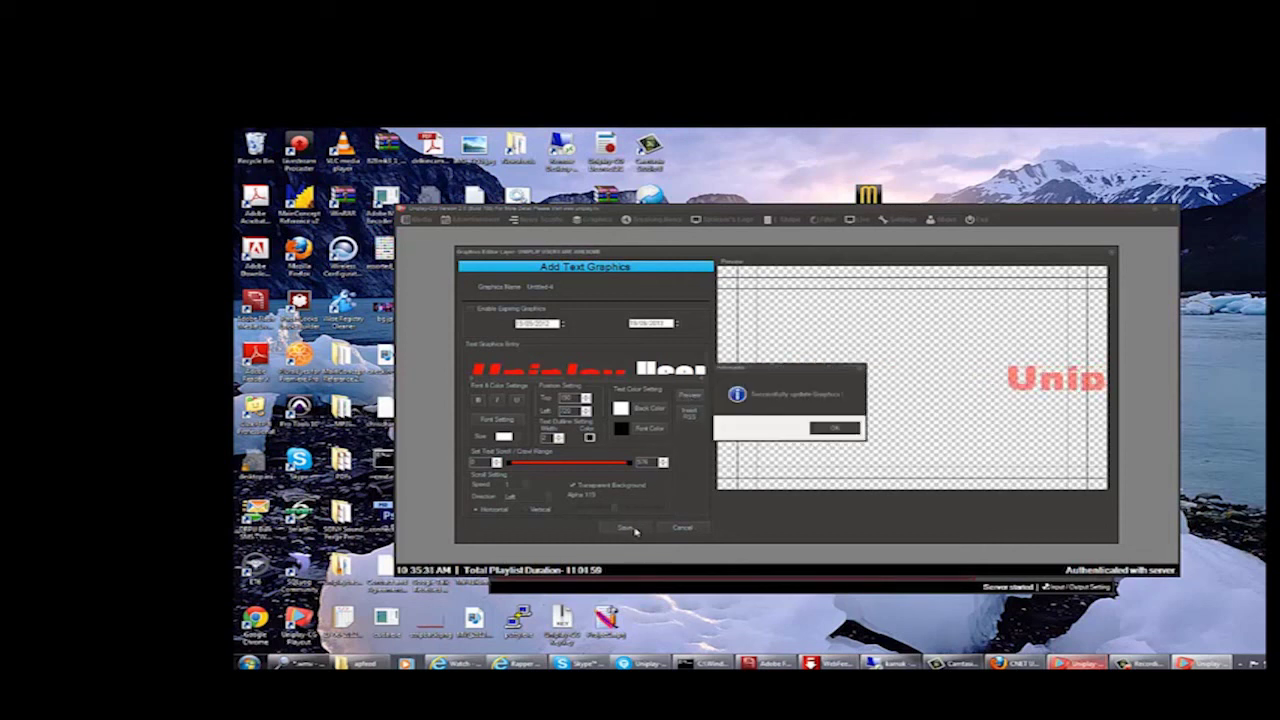
{"action": "left_click", "coordinate": [842, 429]}
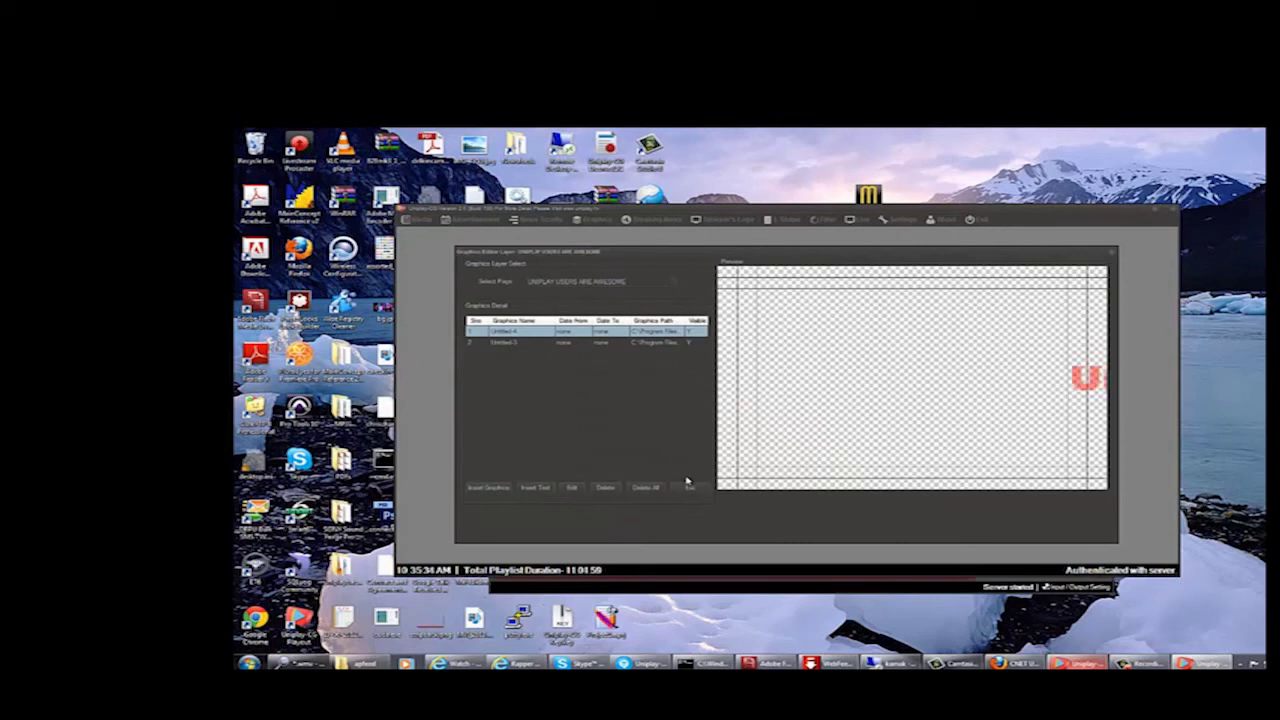
{"action": "left_click", "coordinate": [690, 488]}
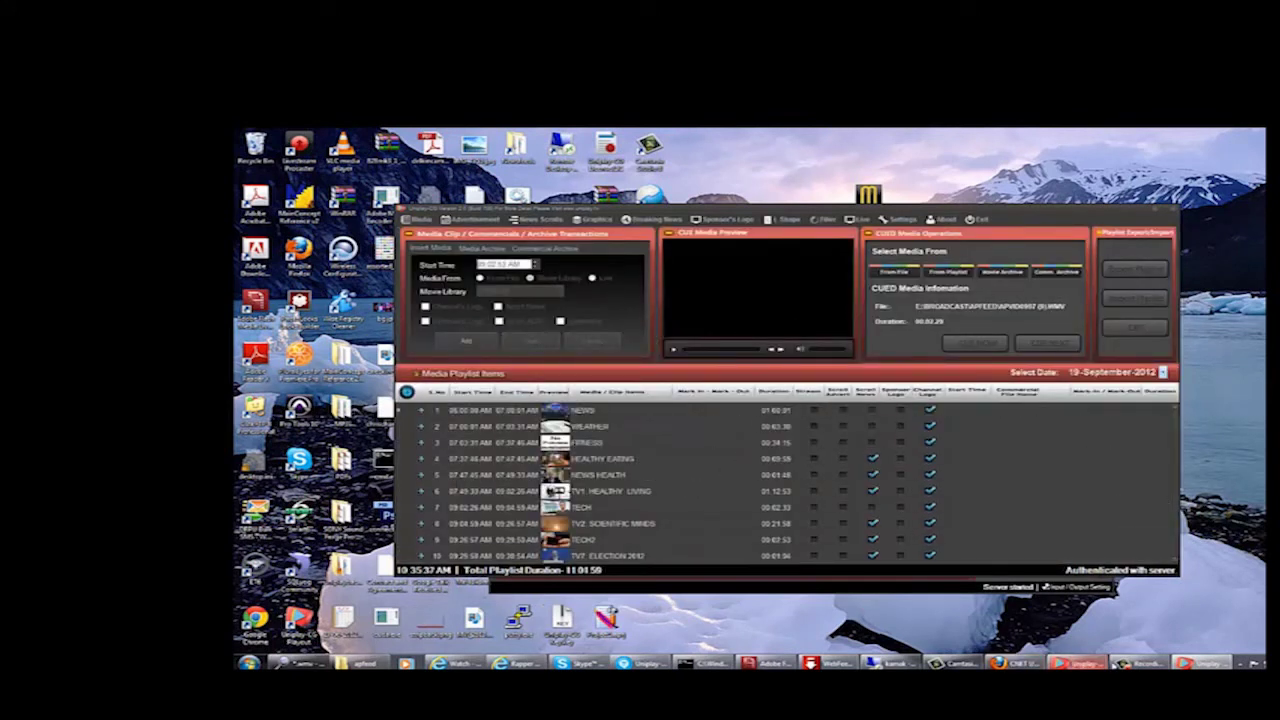
- Toggle the on-air Graphics switch, minimise the main window, and move the playout window up-left
{"action": "left_click", "coordinate": [1072, 663]}
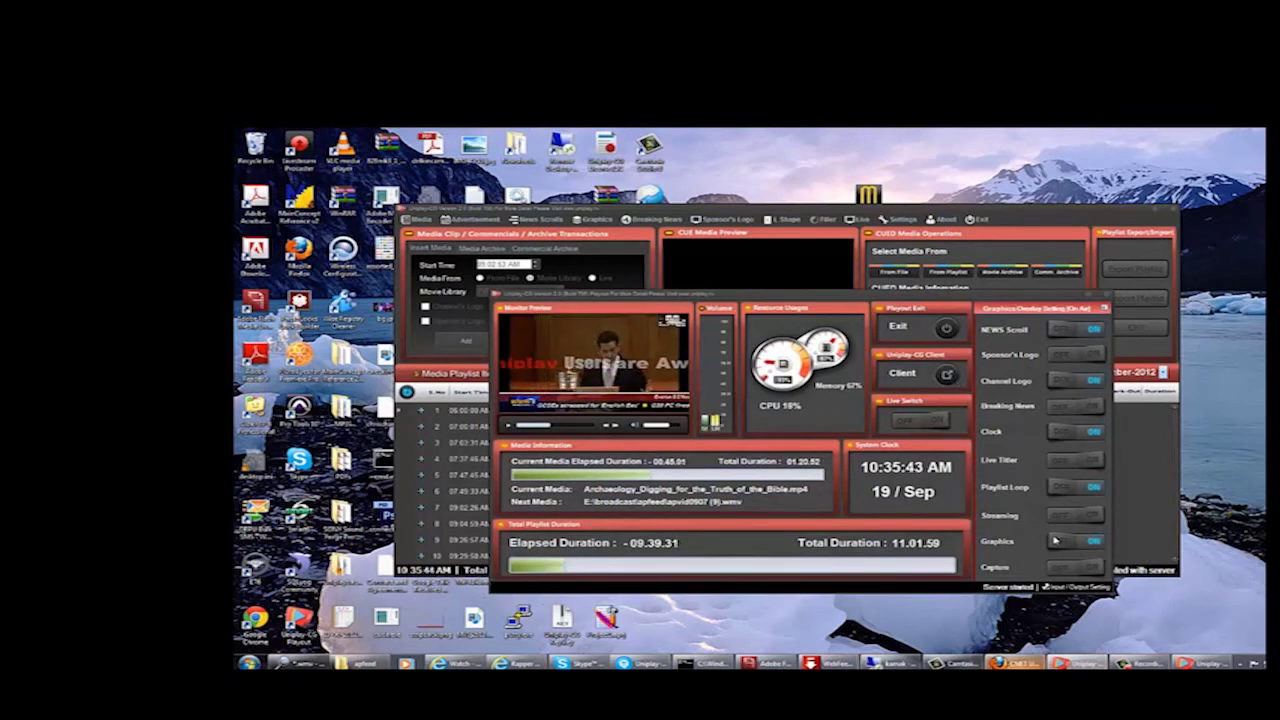
{"action": "left_click", "coordinate": [1093, 542]}
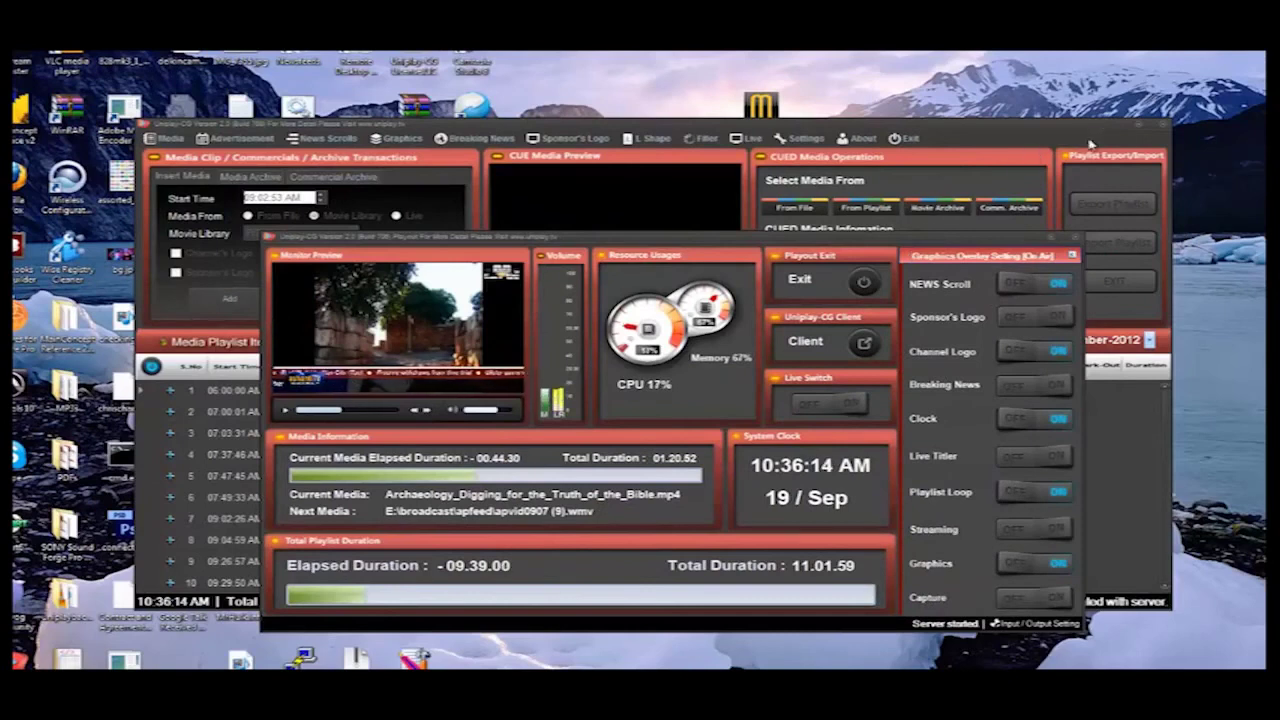
{"action": "left_click", "coordinate": [1141, 127]}
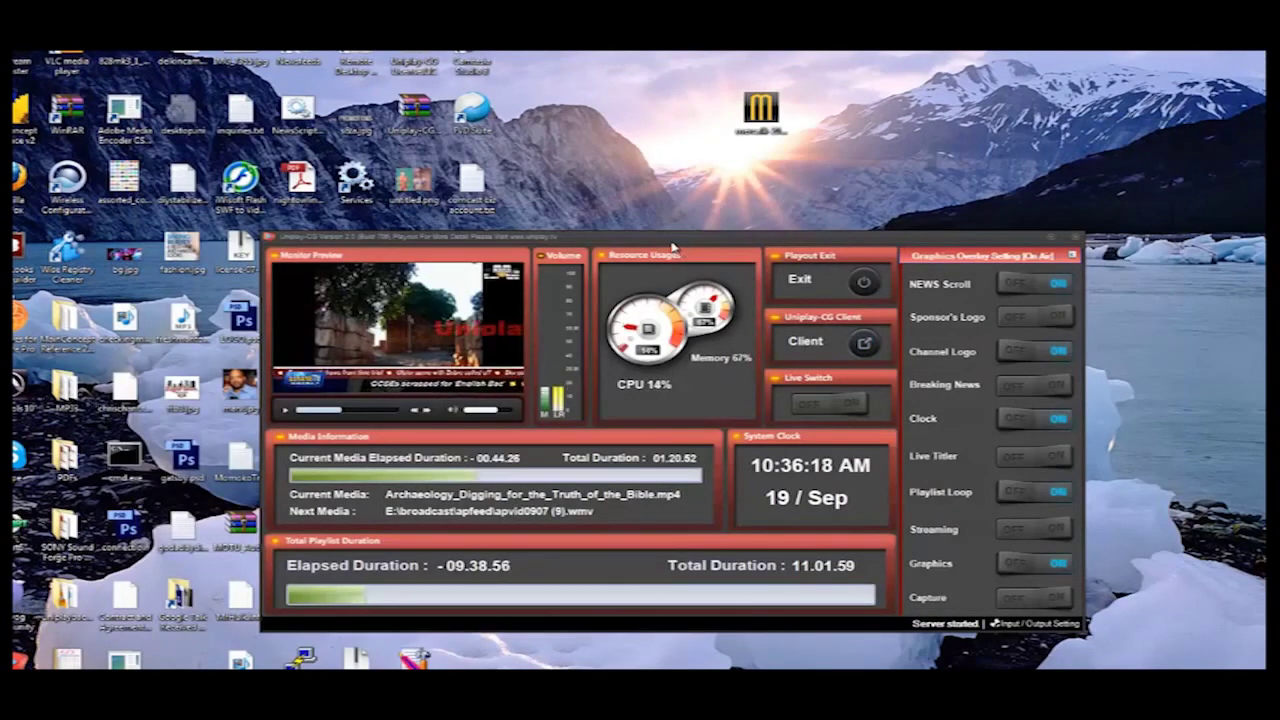
{"action": "left_click_drag", "start_coordinate": [692, 253], "coordinate": [581, 134]}
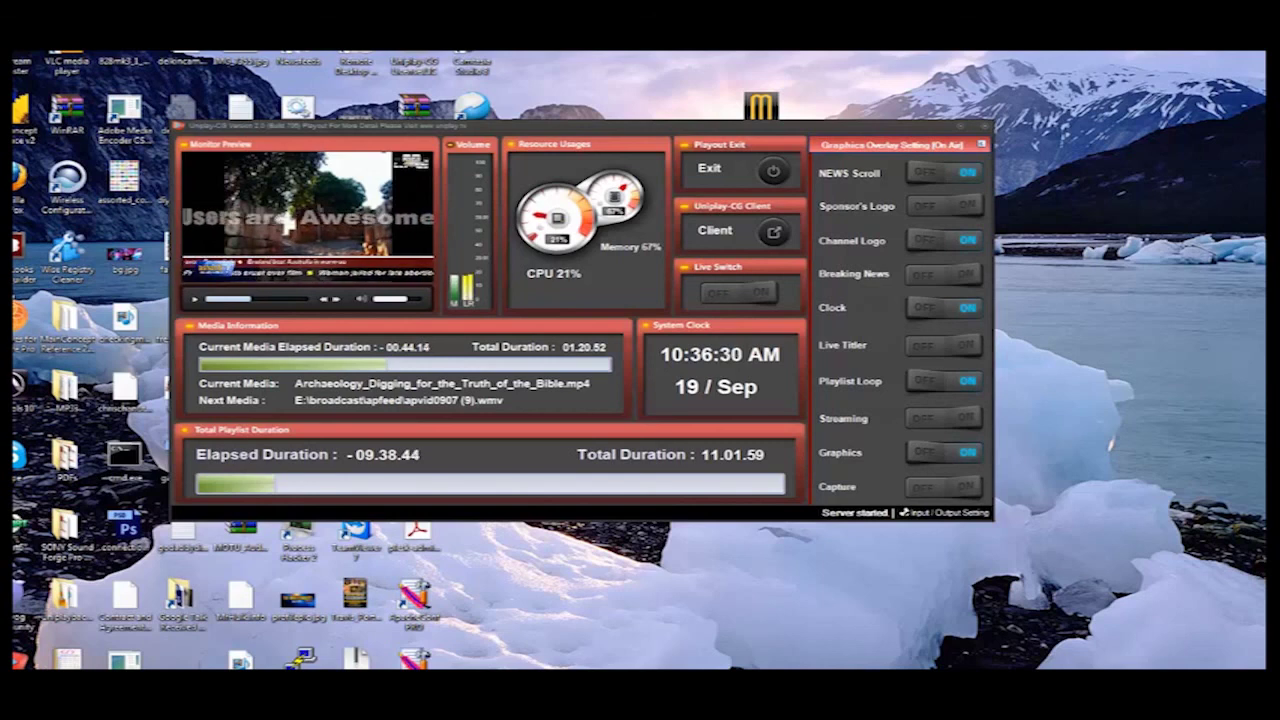
- Close the playout window with Alt+F4
{"action": "key", "text": "alt+F4"}
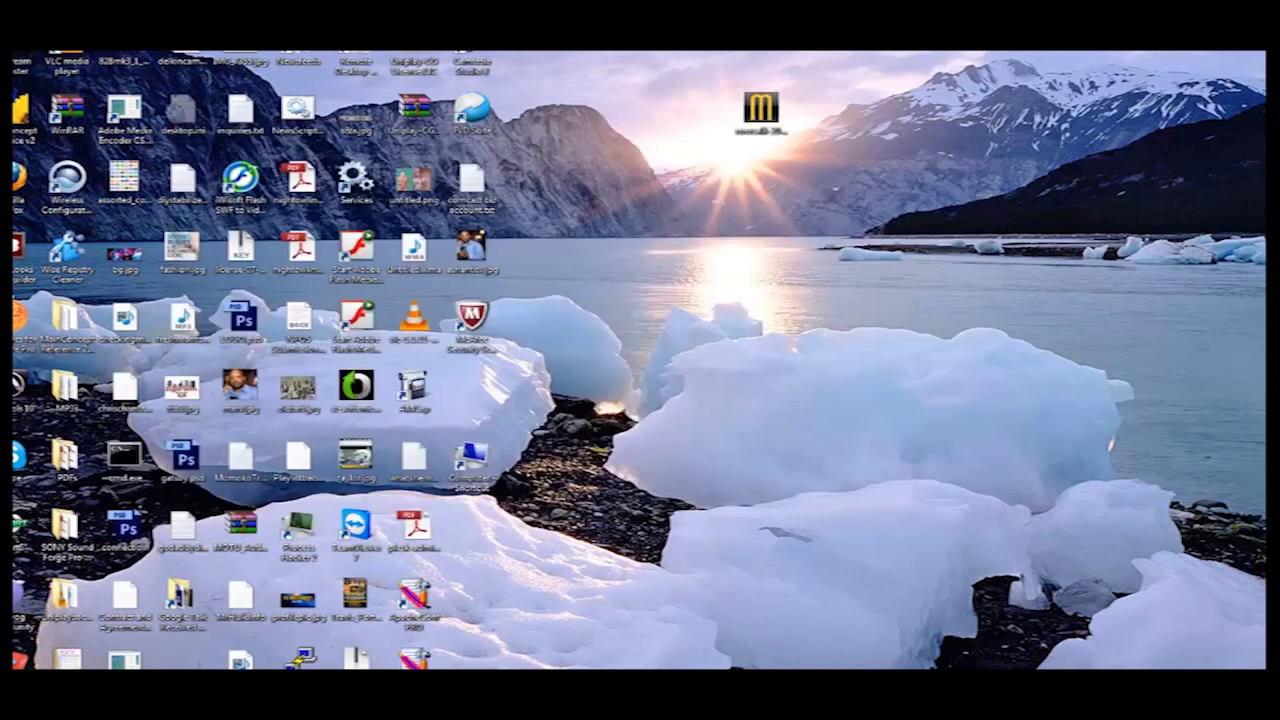